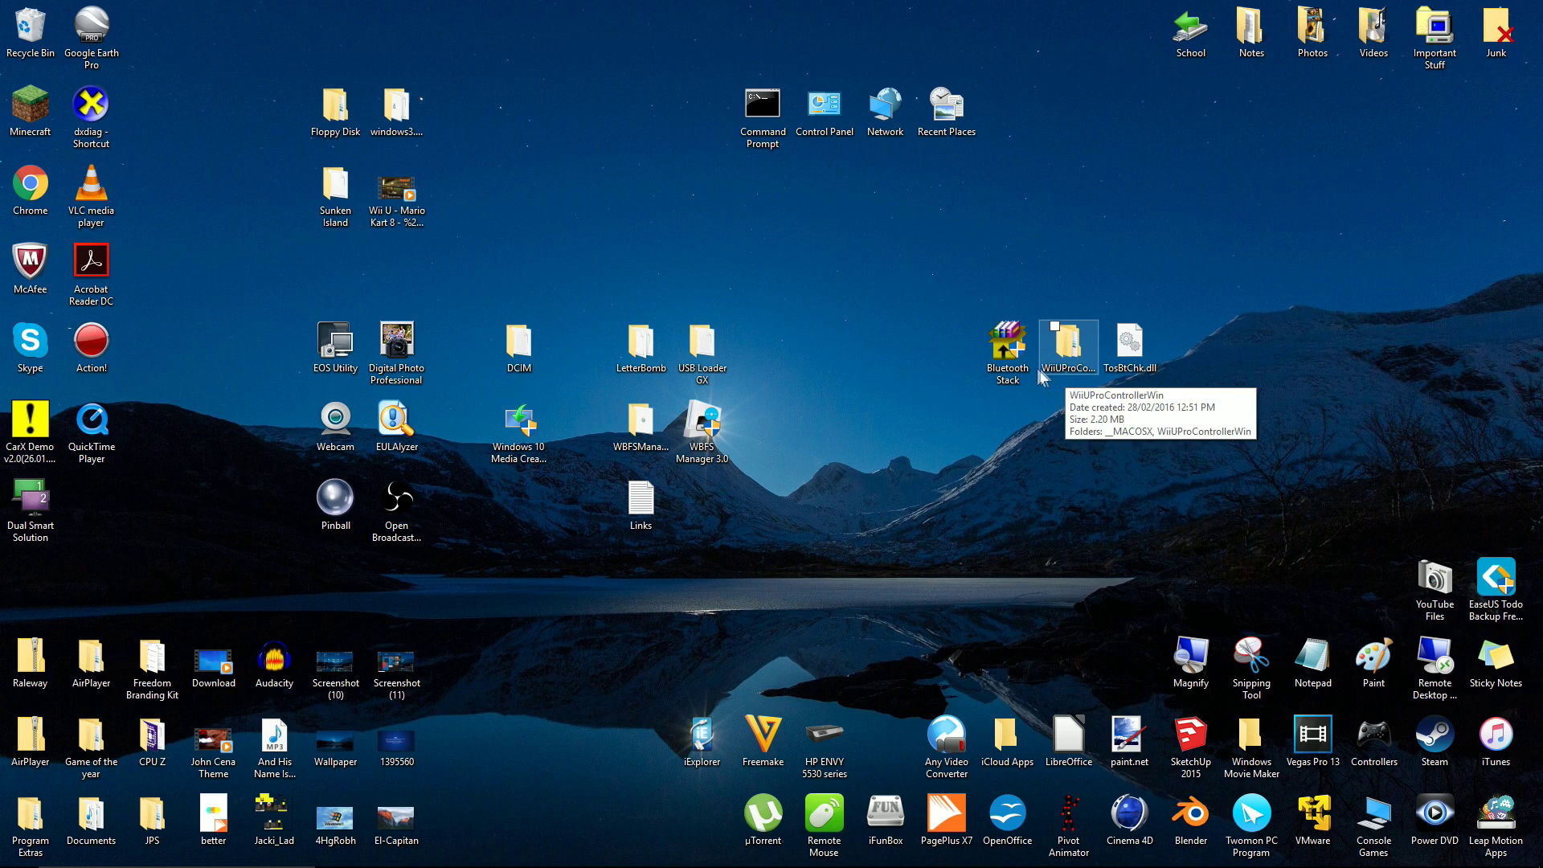
# Install Bluetooth Stack for Windows by Toshiba from the desktop installer and restart the system.
pyautogui.doubleClick(1014, 367)
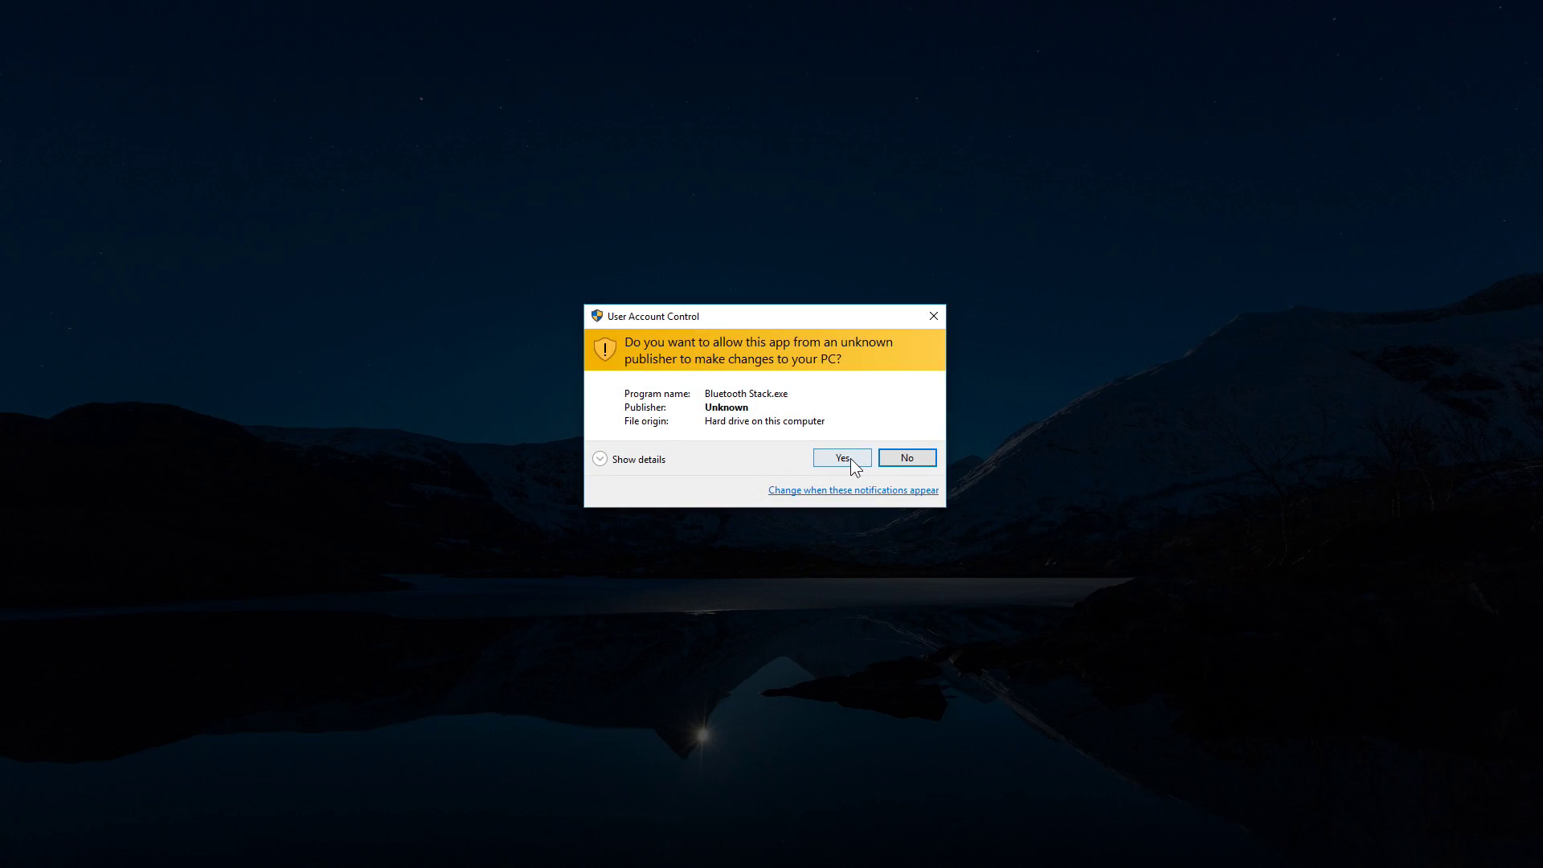
pyautogui.click(850, 458)
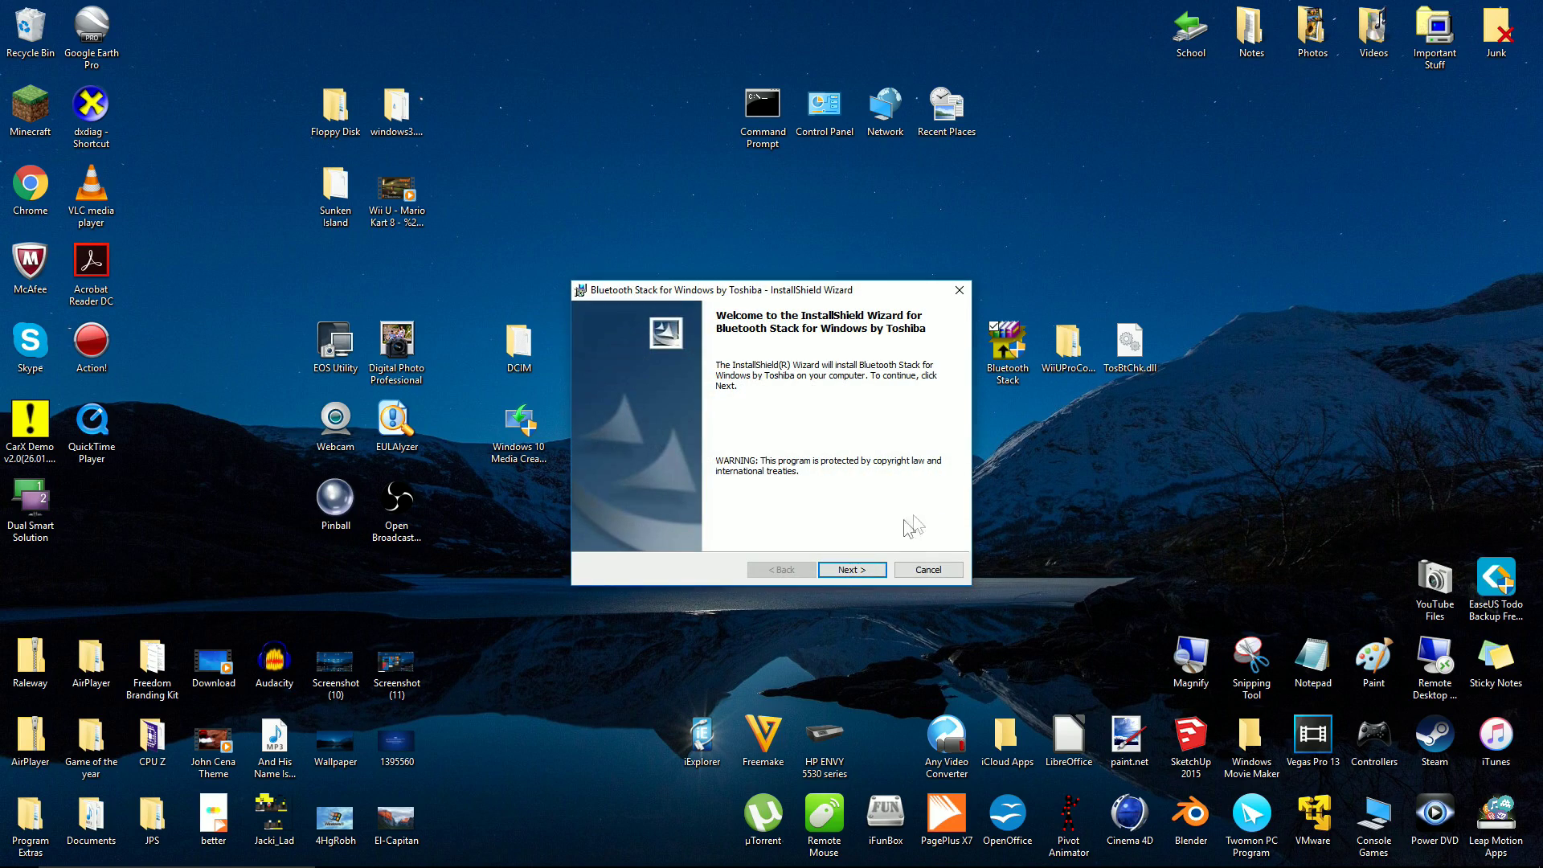
pyautogui.click(854, 570)
pyautogui.click(749, 512)
pyautogui.click(853, 570)
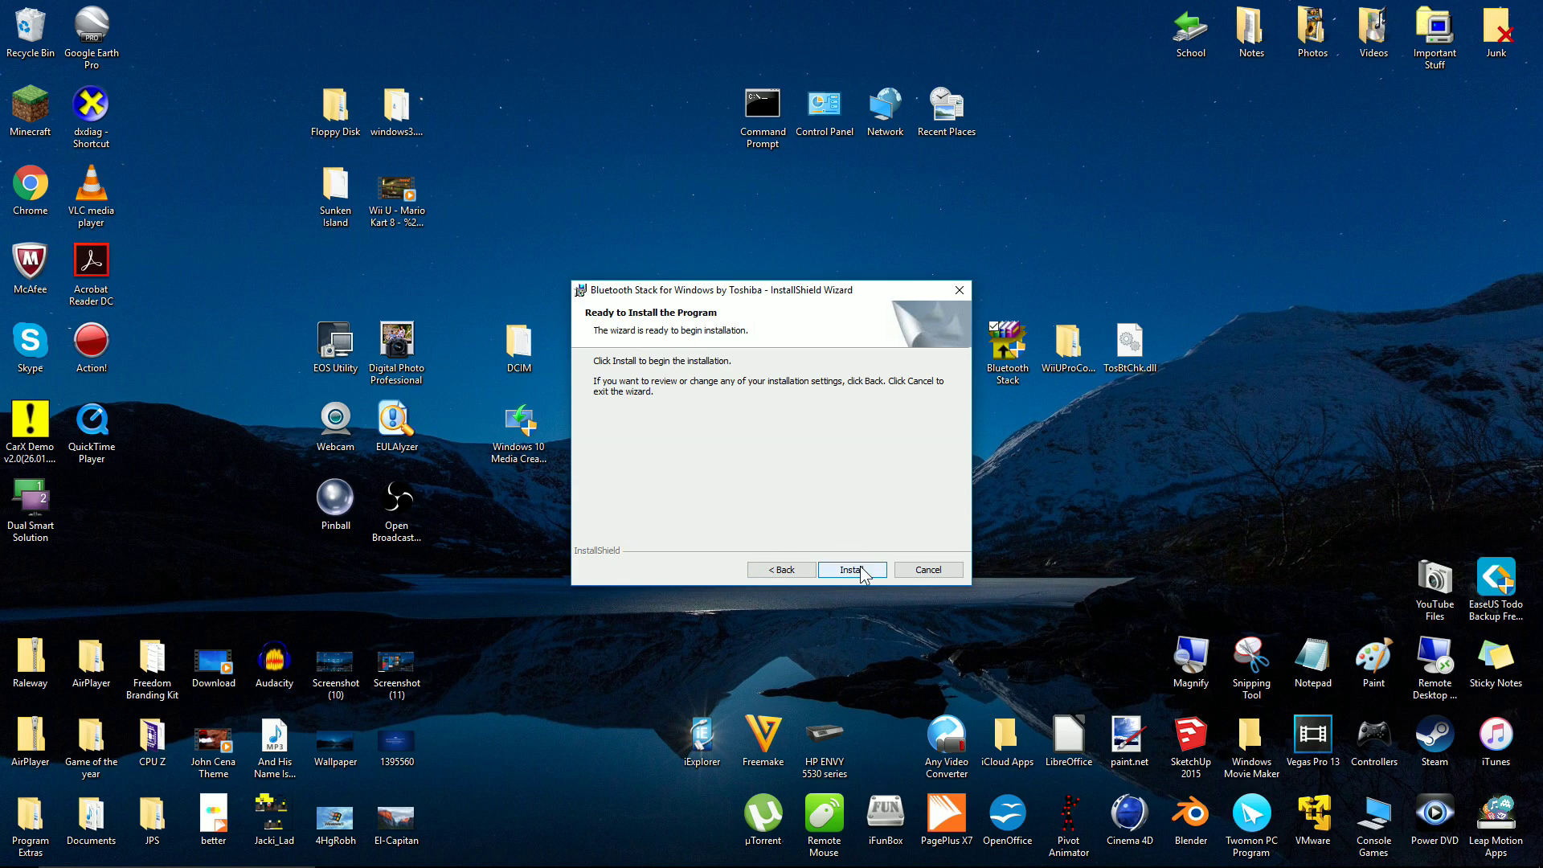
pyautogui.click(859, 567)
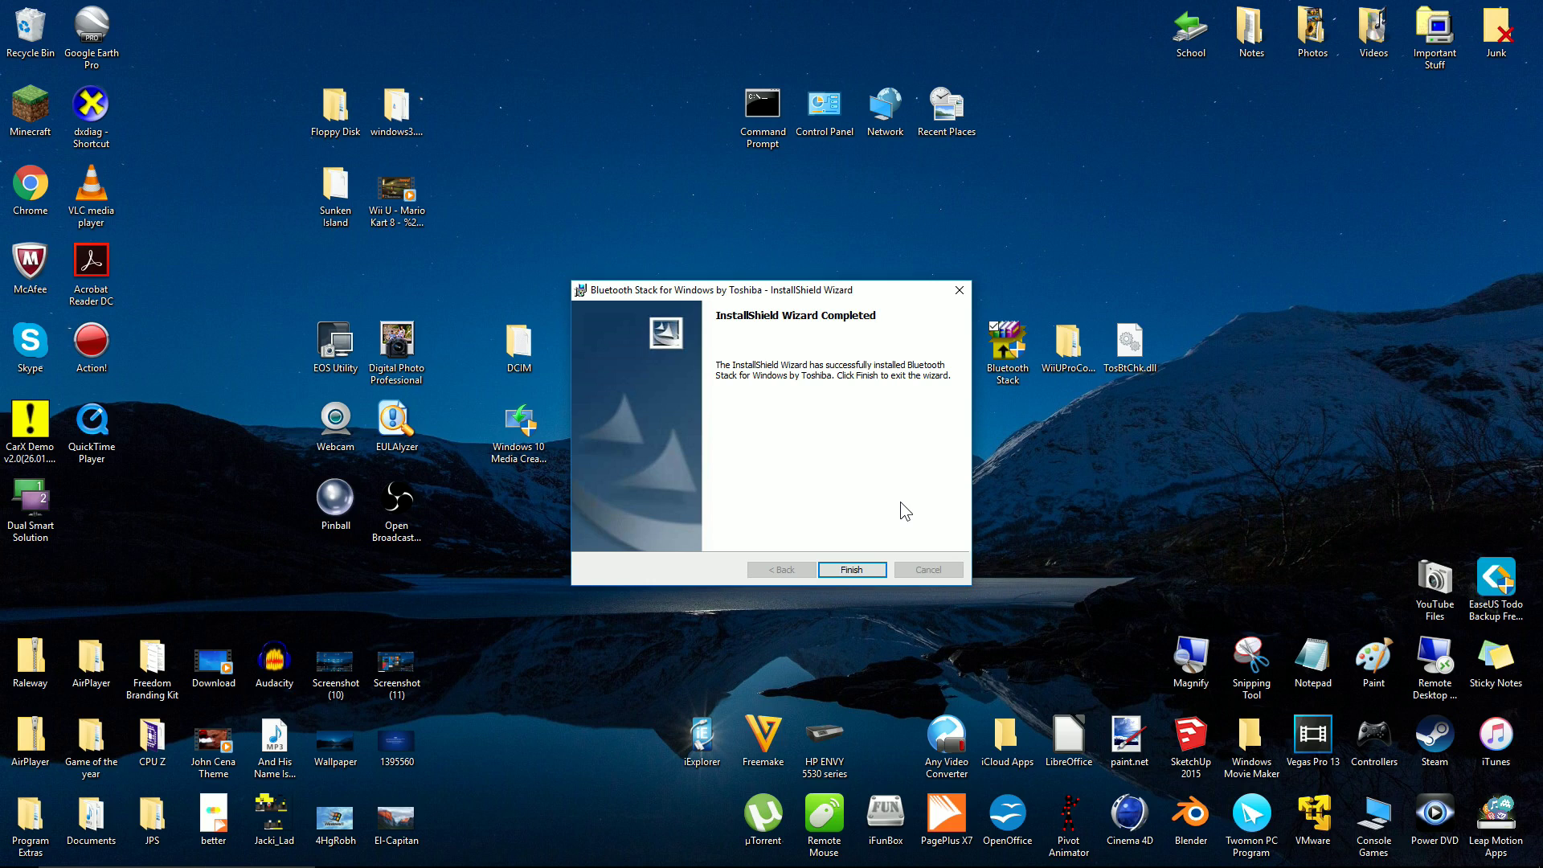
pyautogui.click(853, 569)
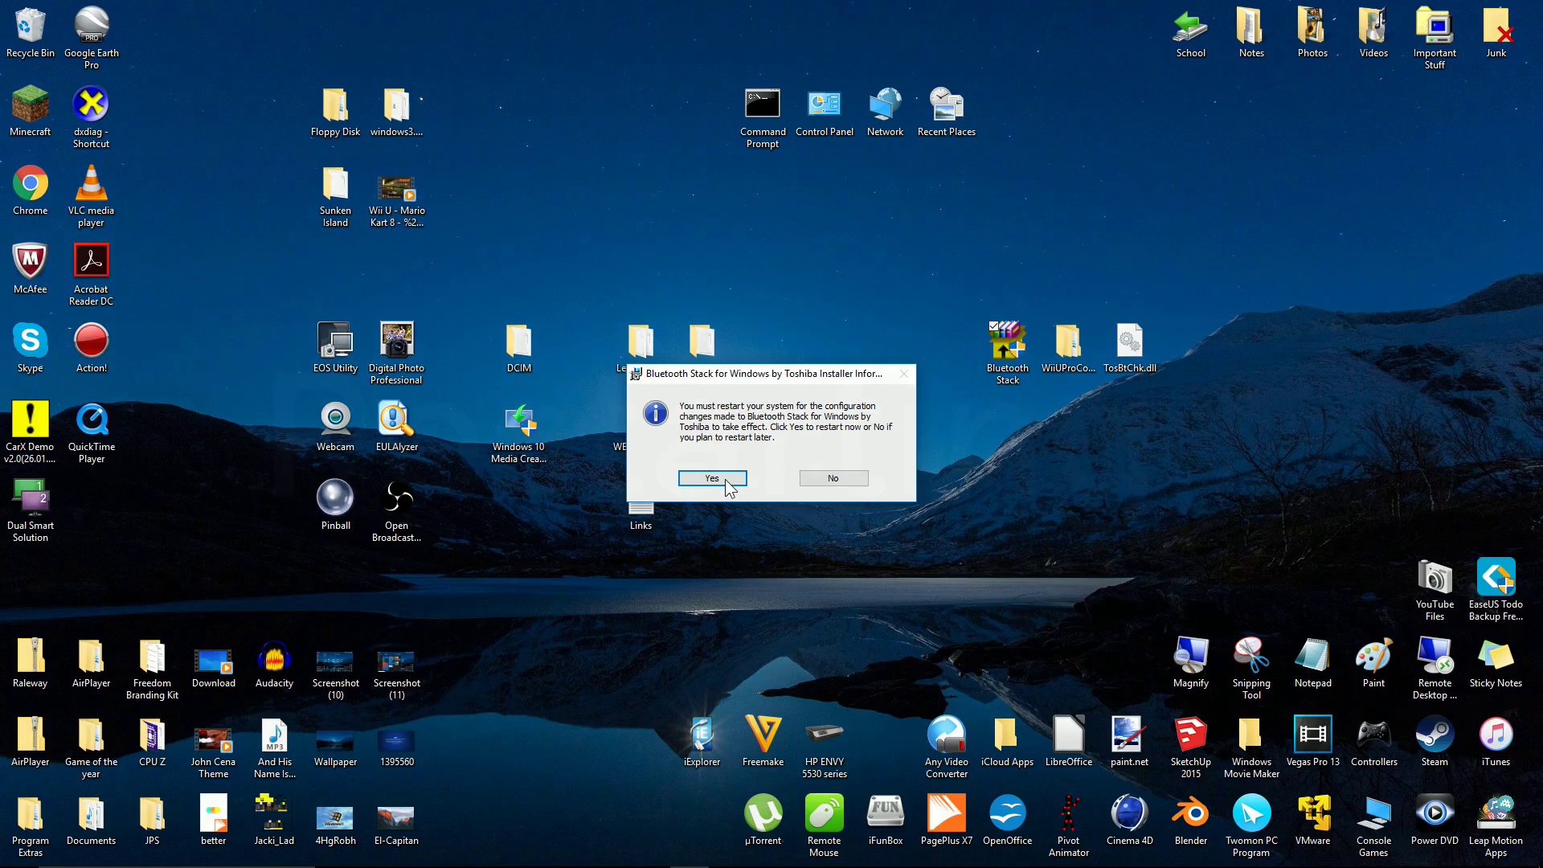
pyautogui.click(712, 478)
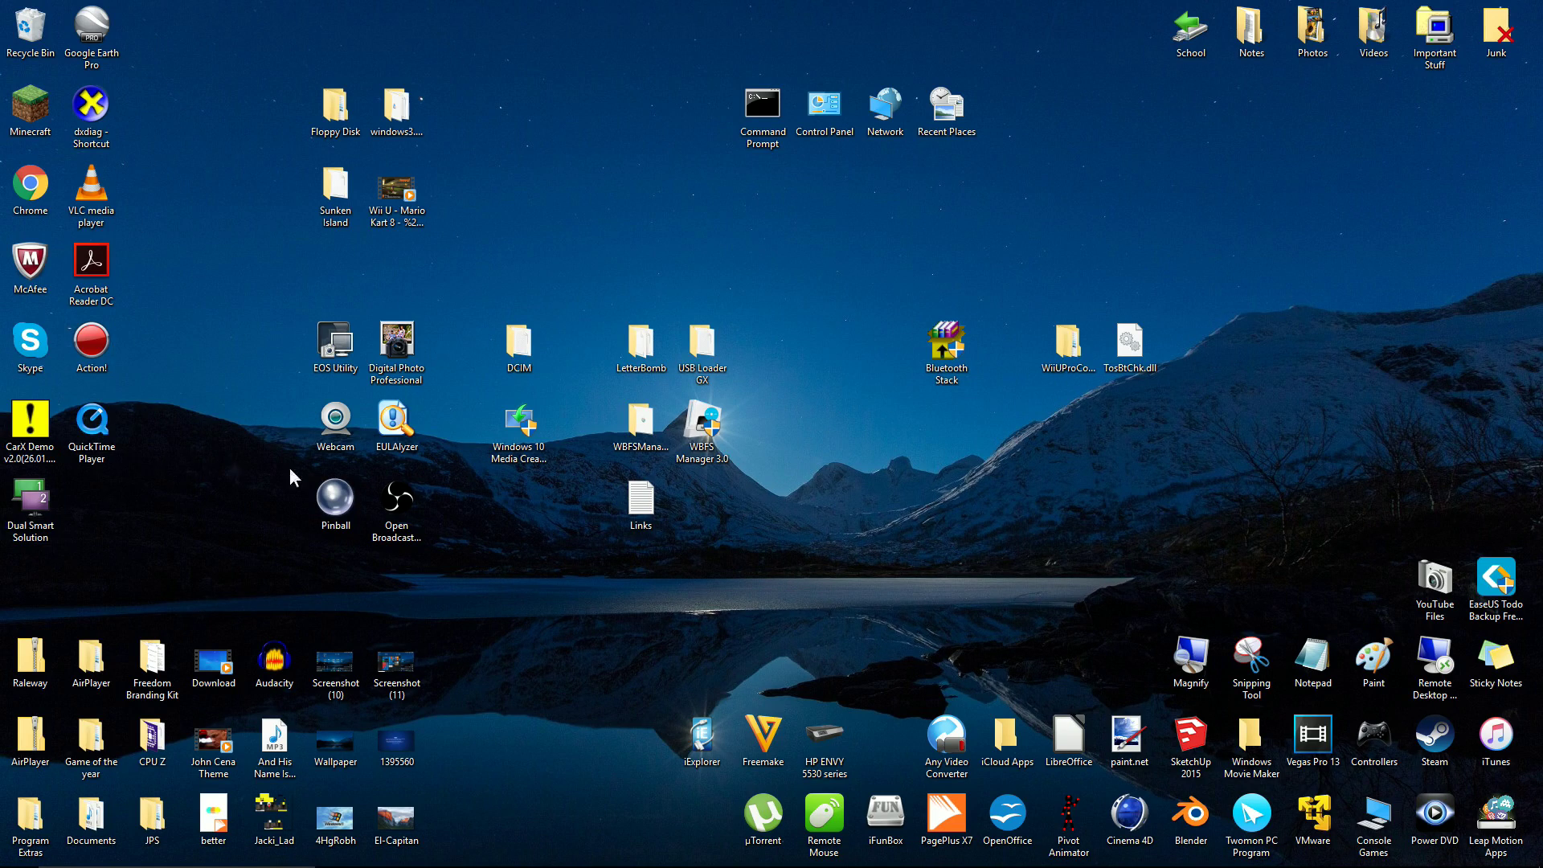
# Find the file location of Bluetooth Settings and create a desktop shortcut to it, closing the folder when done.
pyautogui.press('super')
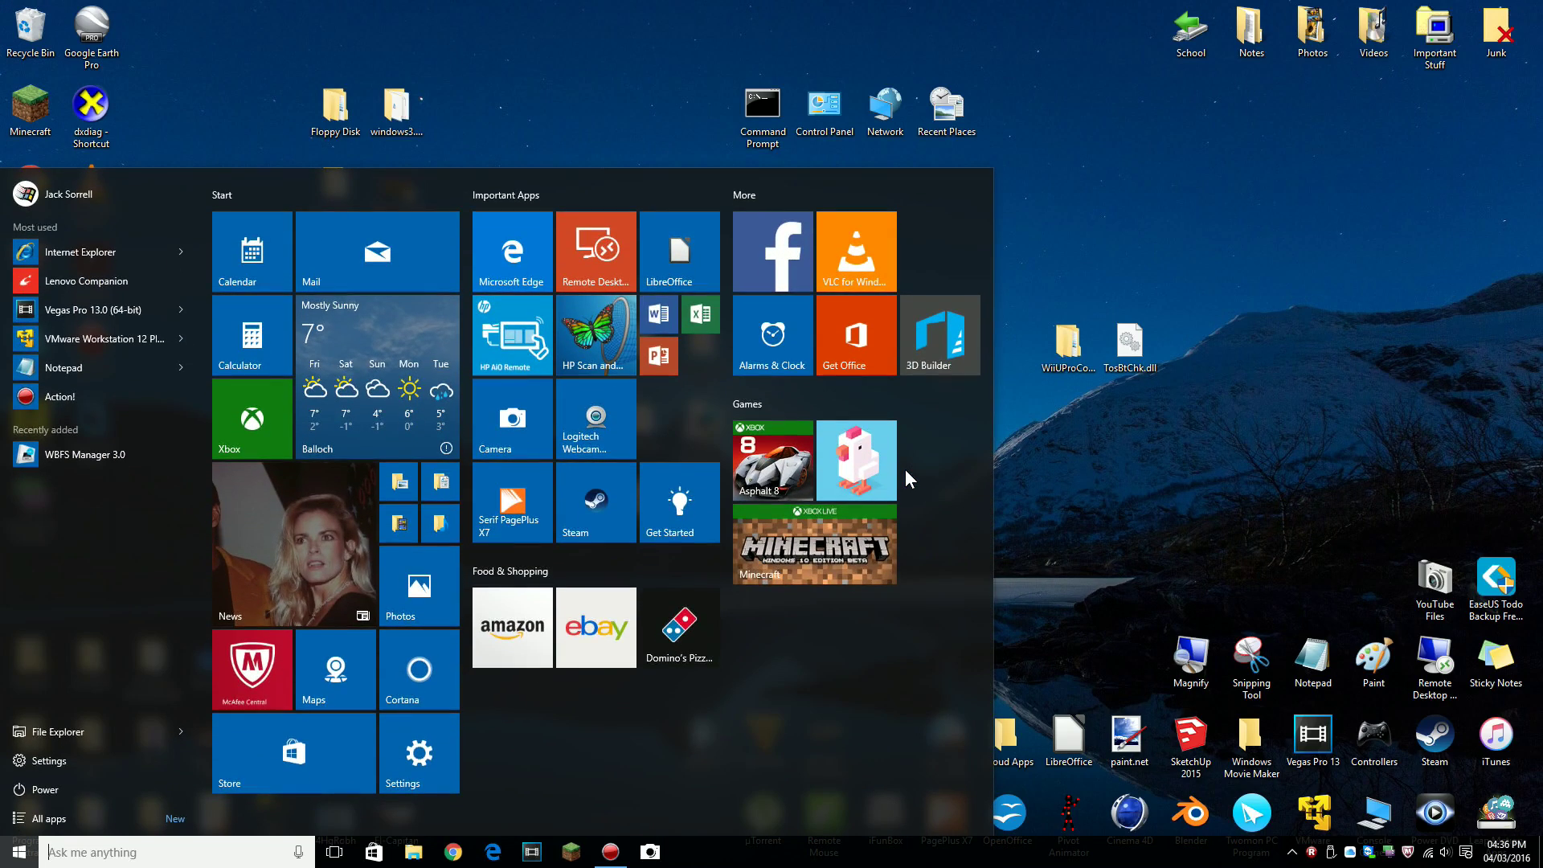
pyautogui.write('Bluetooth')
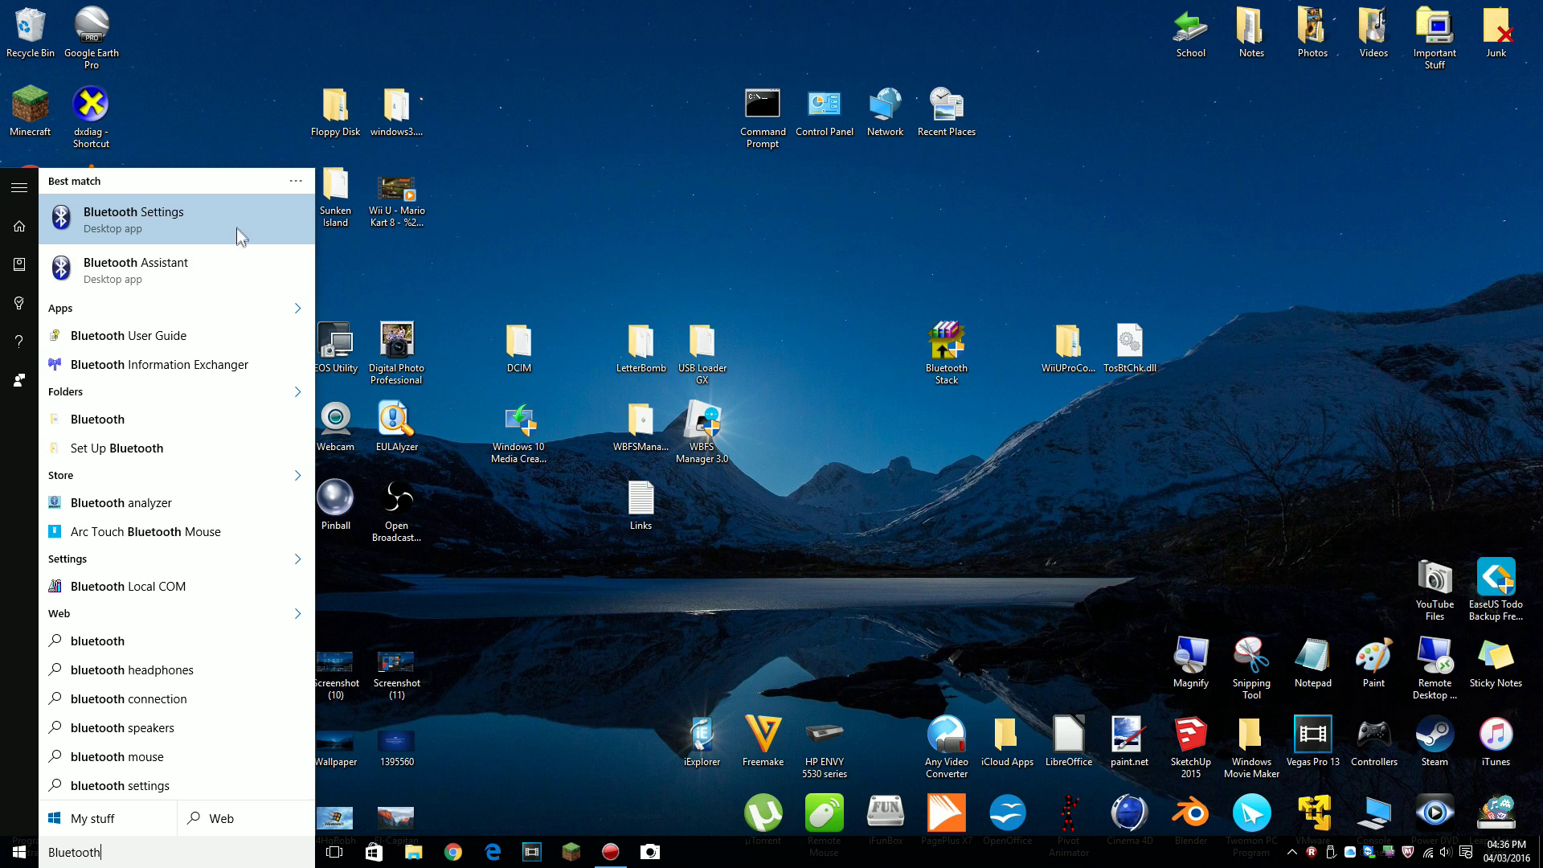
pyautogui.rightClick(233, 219)
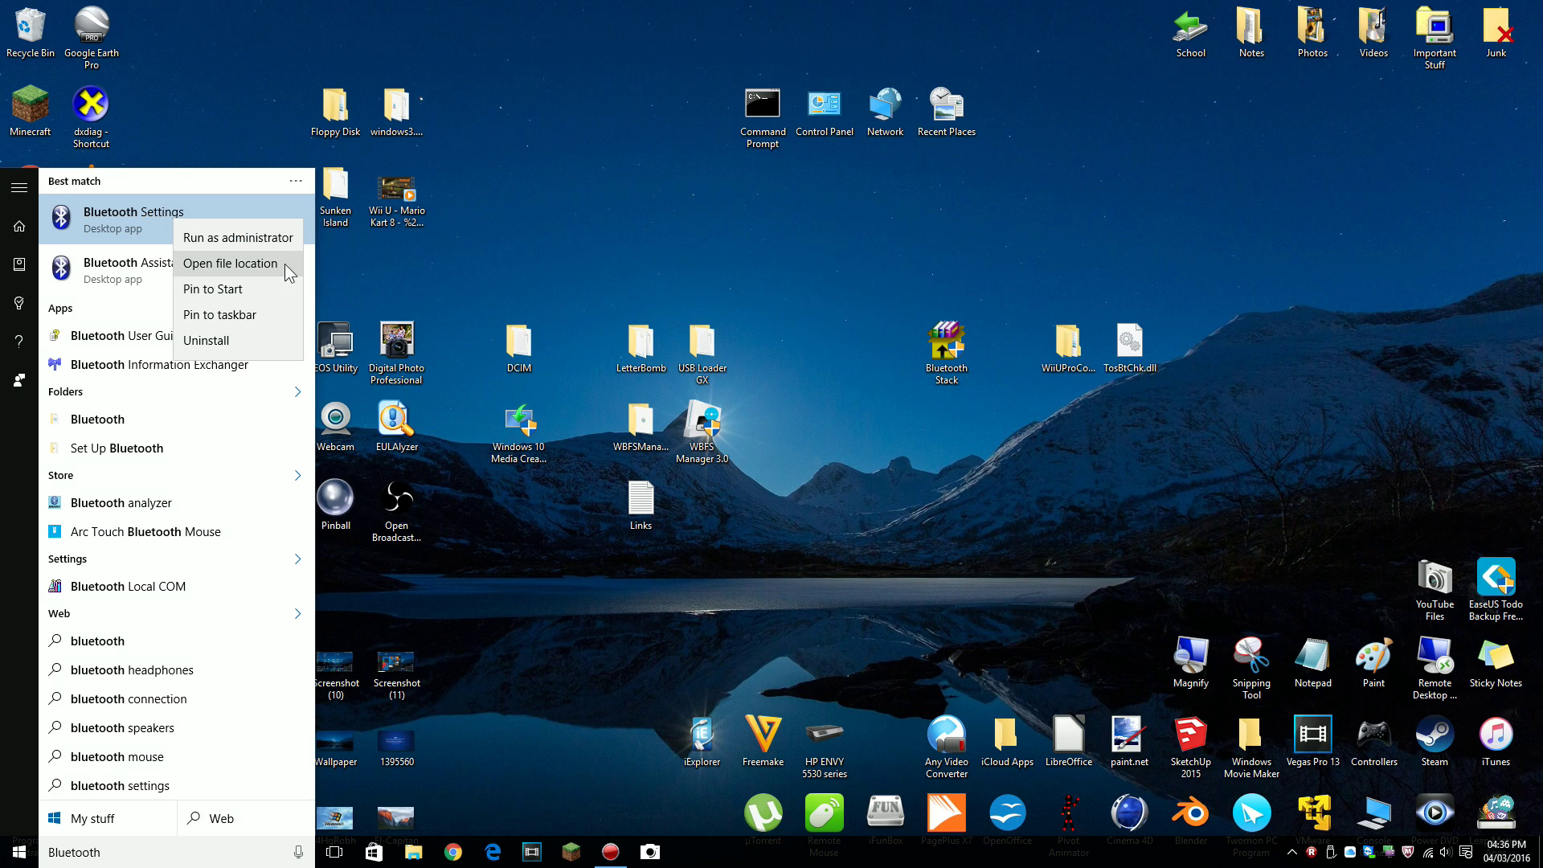
pyautogui.click(284, 263)
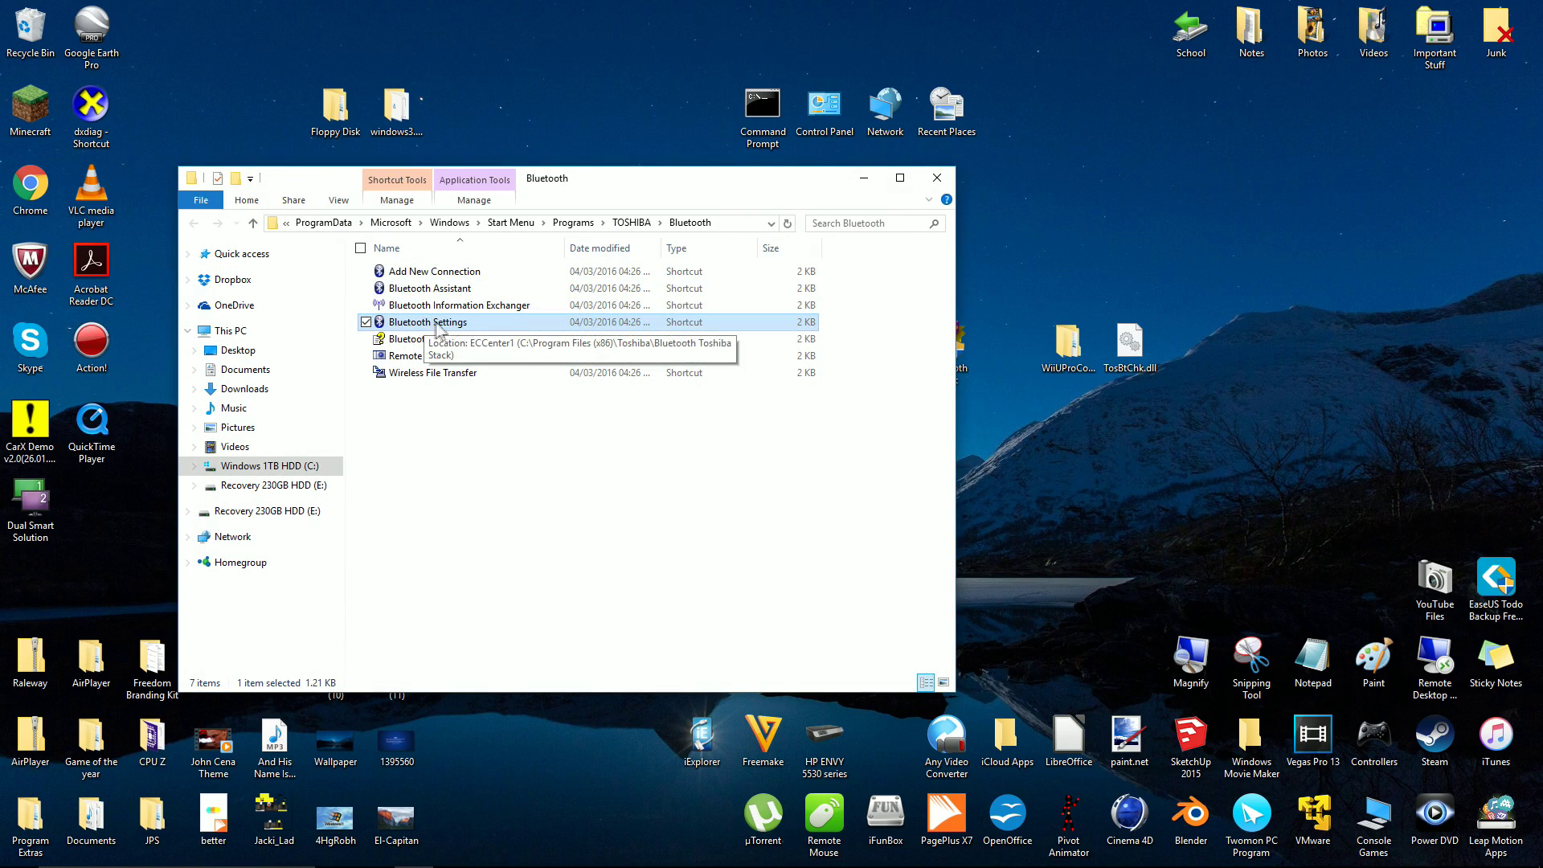
pyautogui.rightClick(437, 324)
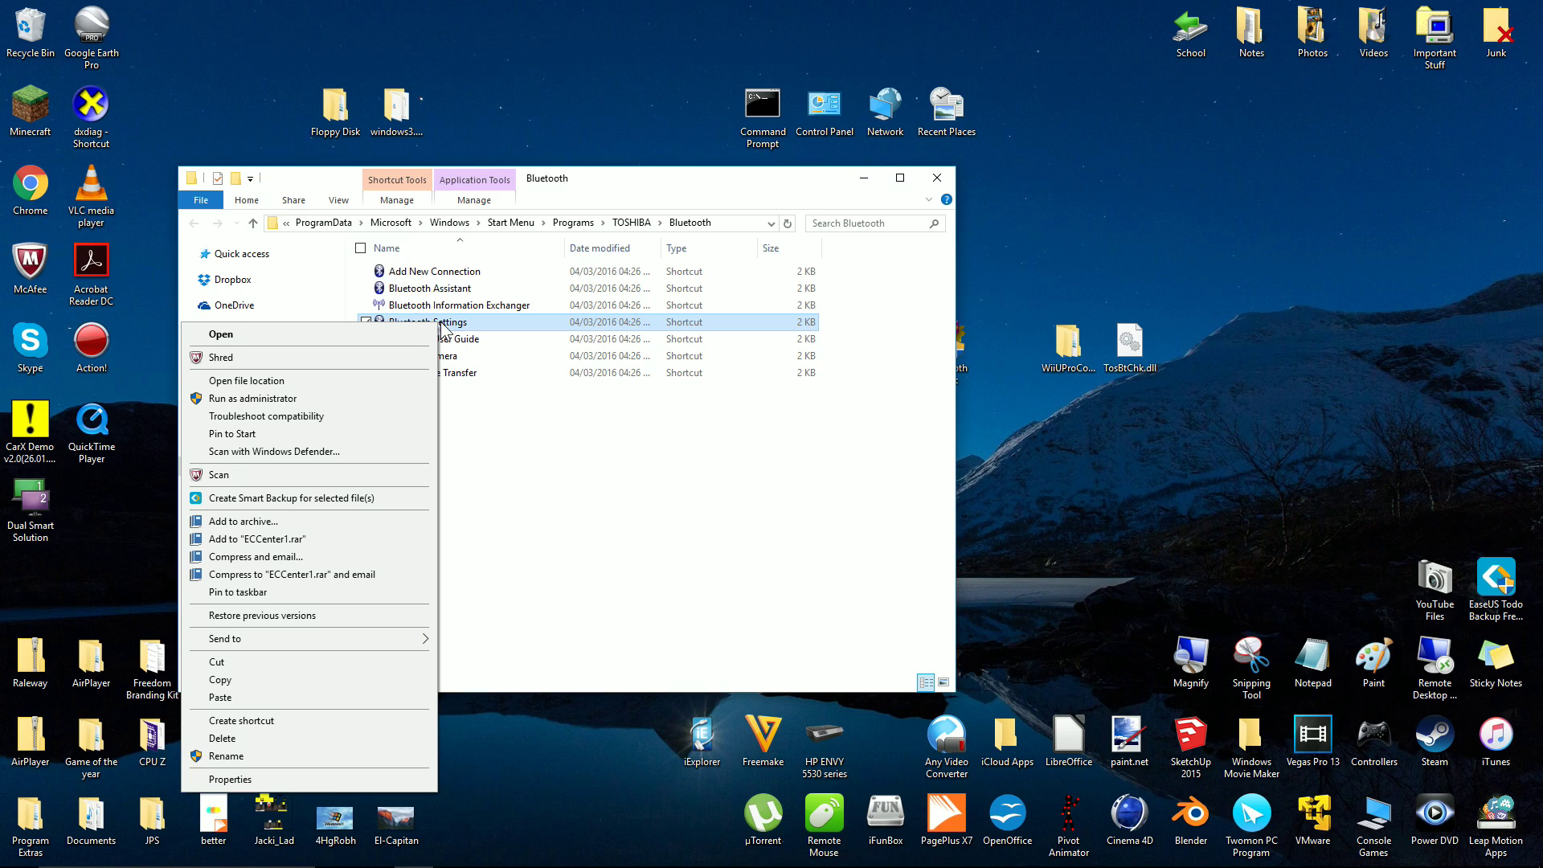
pyautogui.click(313, 720)
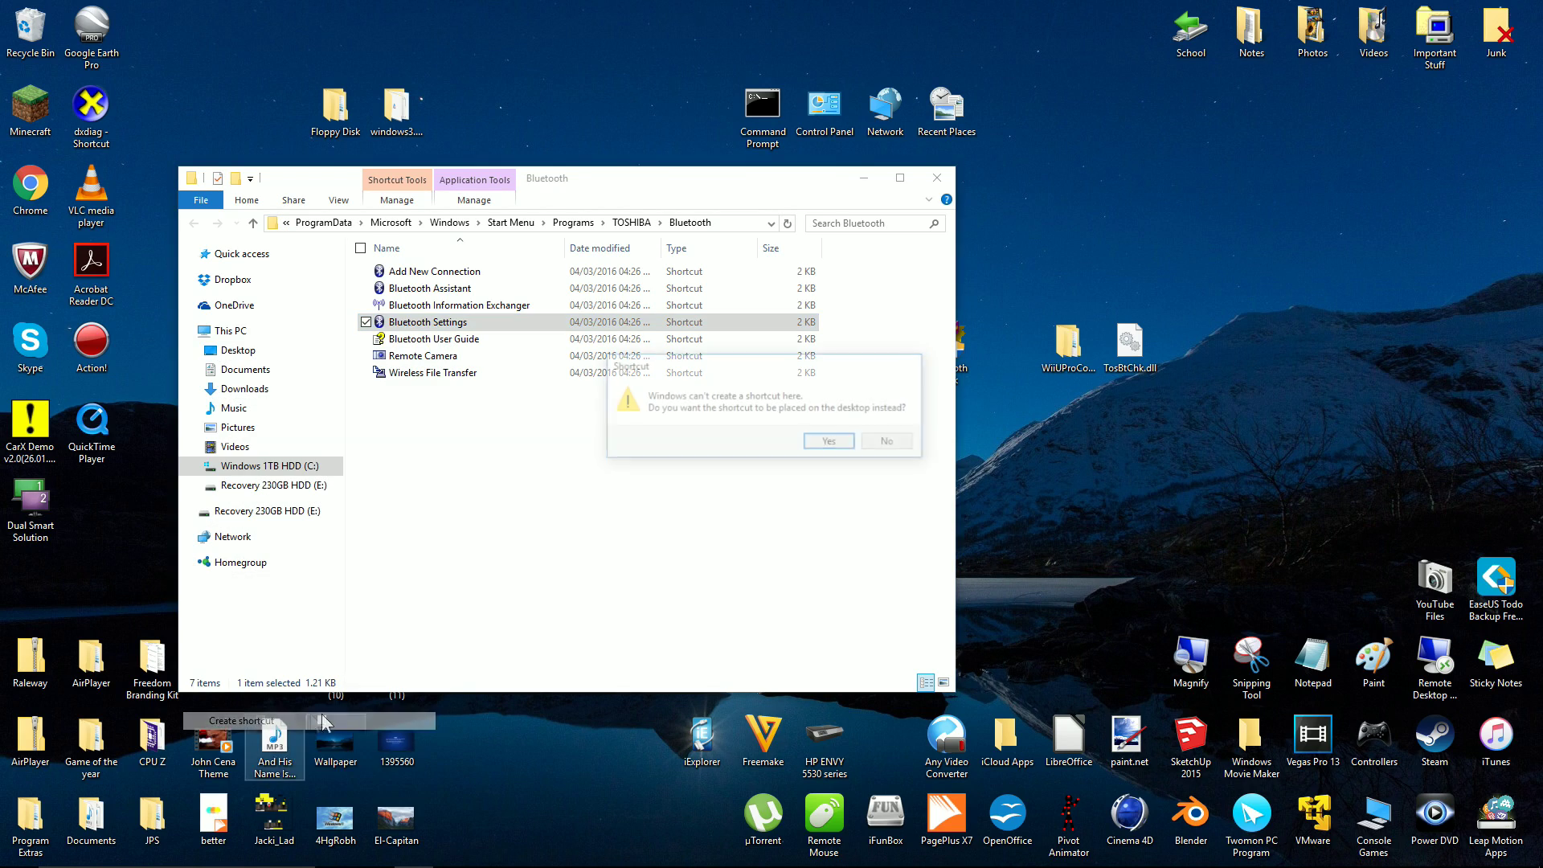
pyautogui.click(835, 440)
pyautogui.click(937, 177)
# Place the new Bluetooth Settings shortcut beside TosBtChk.dll on the desktop and rename it Bluetooth.
pyautogui.moveTo(31, 578); pyautogui.dragTo(1244, 344)
pyautogui.rightClick(1244, 344)
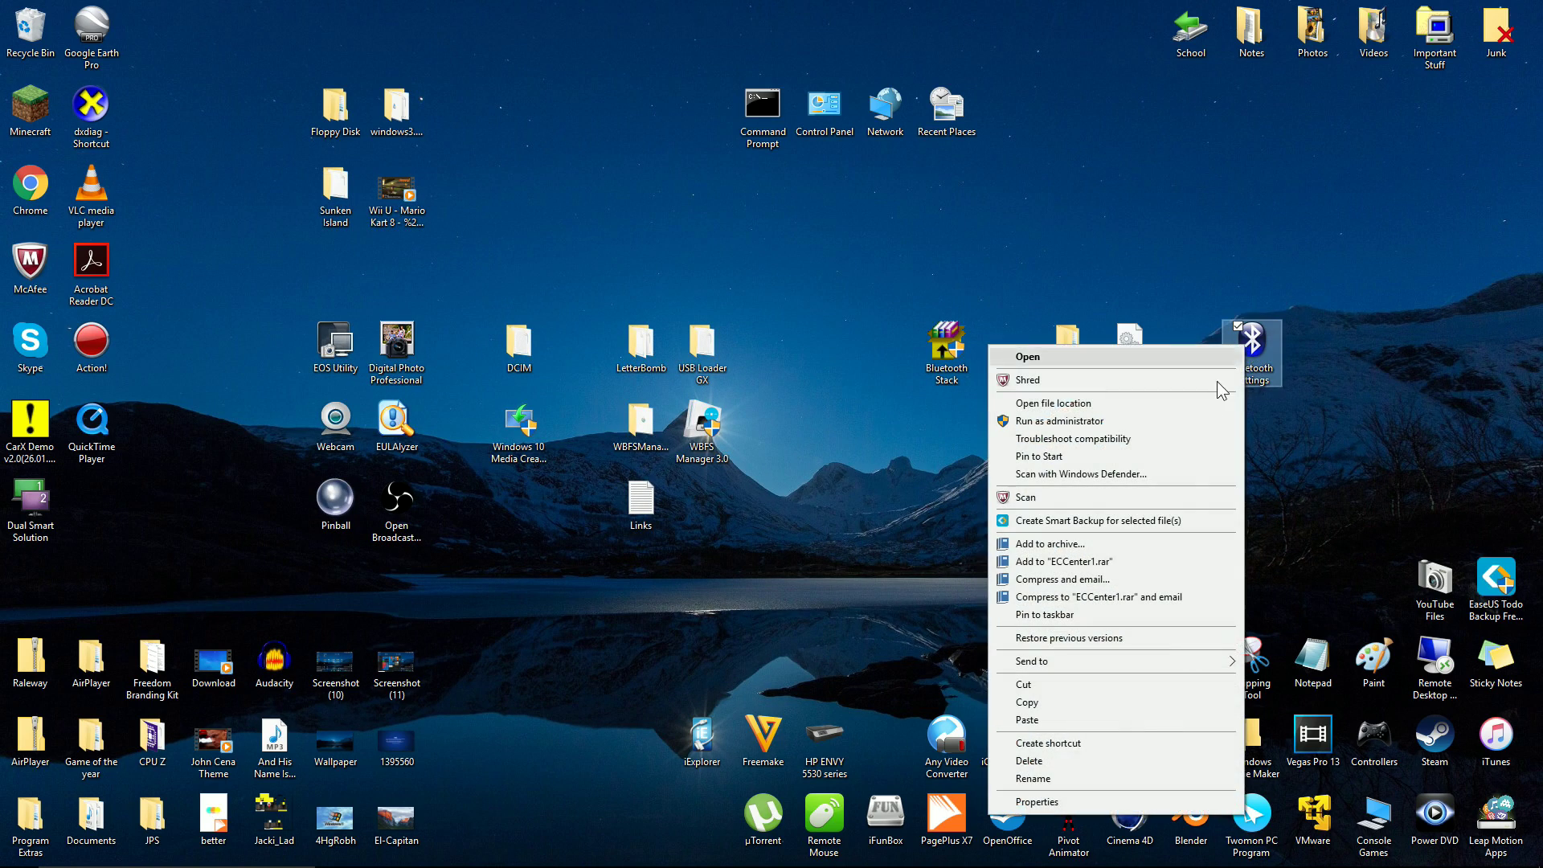
pyautogui.click(1061, 779)
pyautogui.moveTo(1274, 376); pyautogui.dragTo(1215, 376)
pyautogui.press('BackSpace')
pyautogui.press('Return')
pyautogui.click(1370, 386)
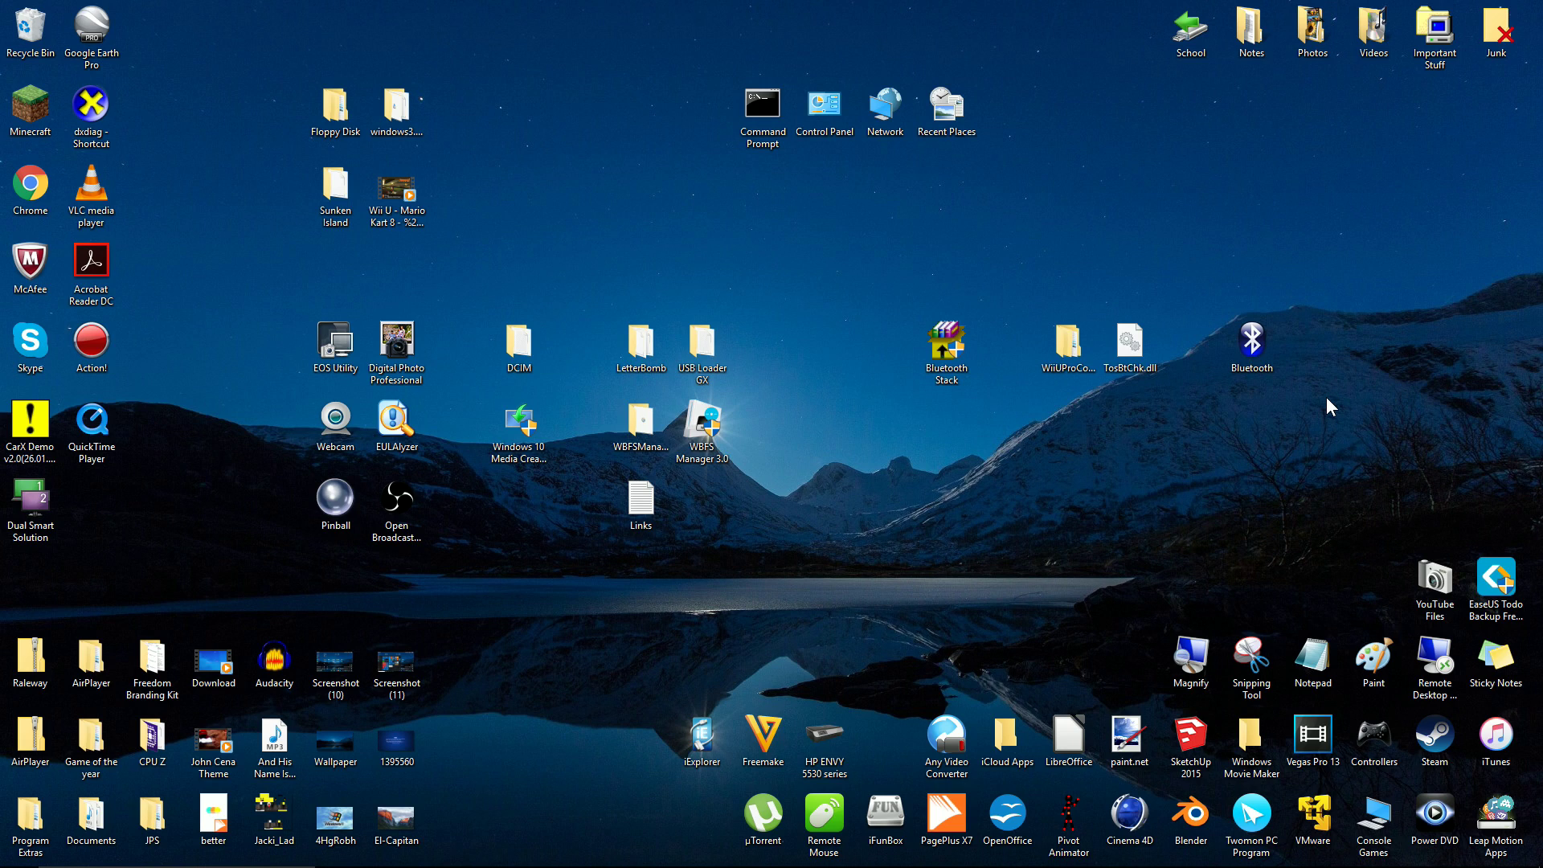
# Copy TosBtChk.dll from the desktop into the Bluetooth Toshiba Stack program folder, replacing the existing file.
pyautogui.rightClick(1249, 332)
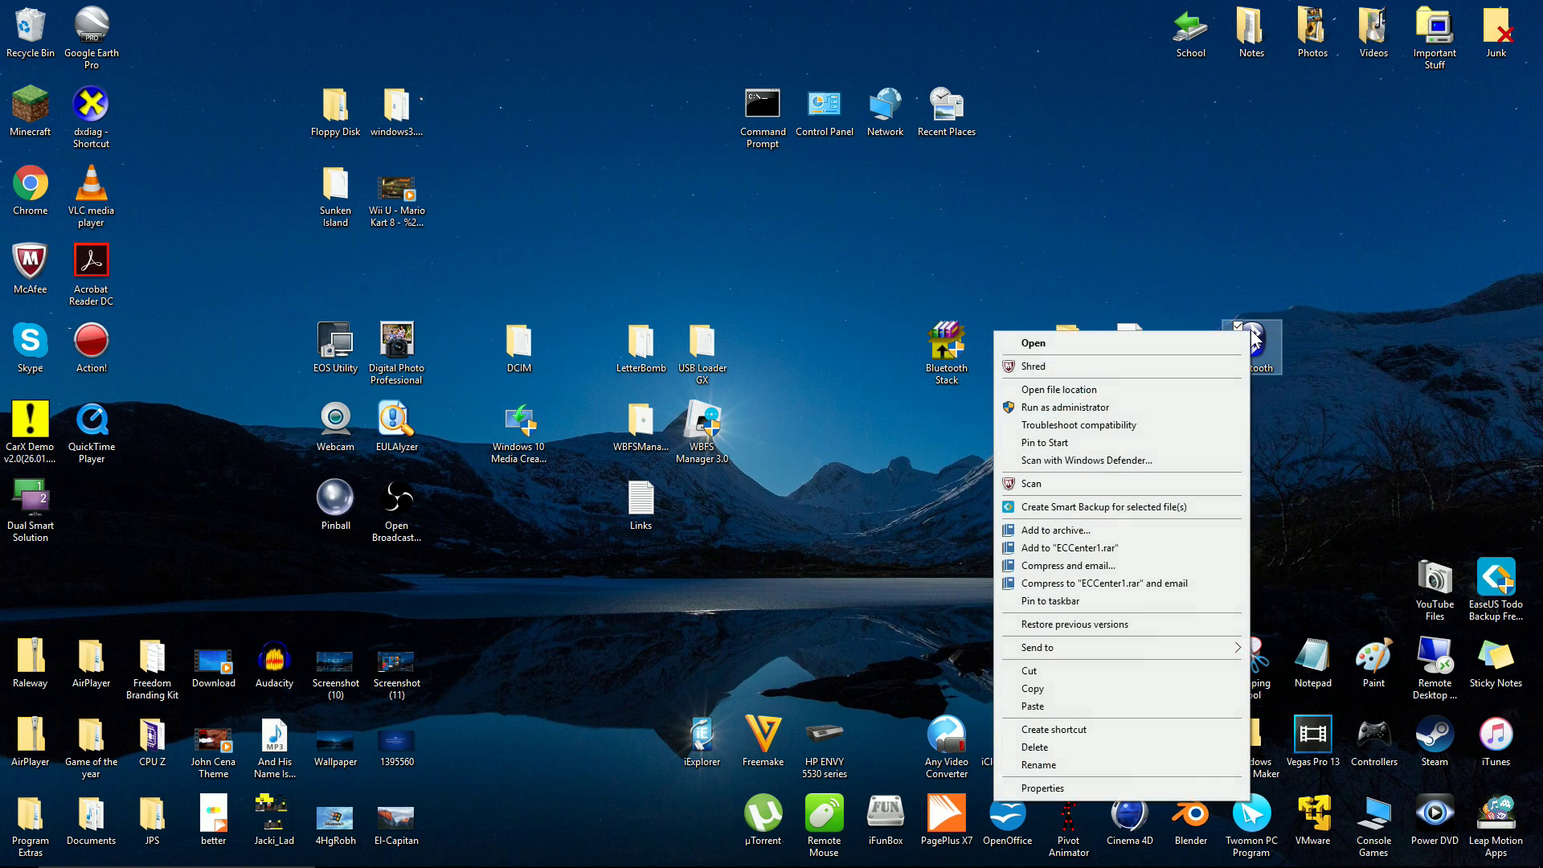
pyautogui.click(1134, 389)
pyautogui.click(1130, 344)
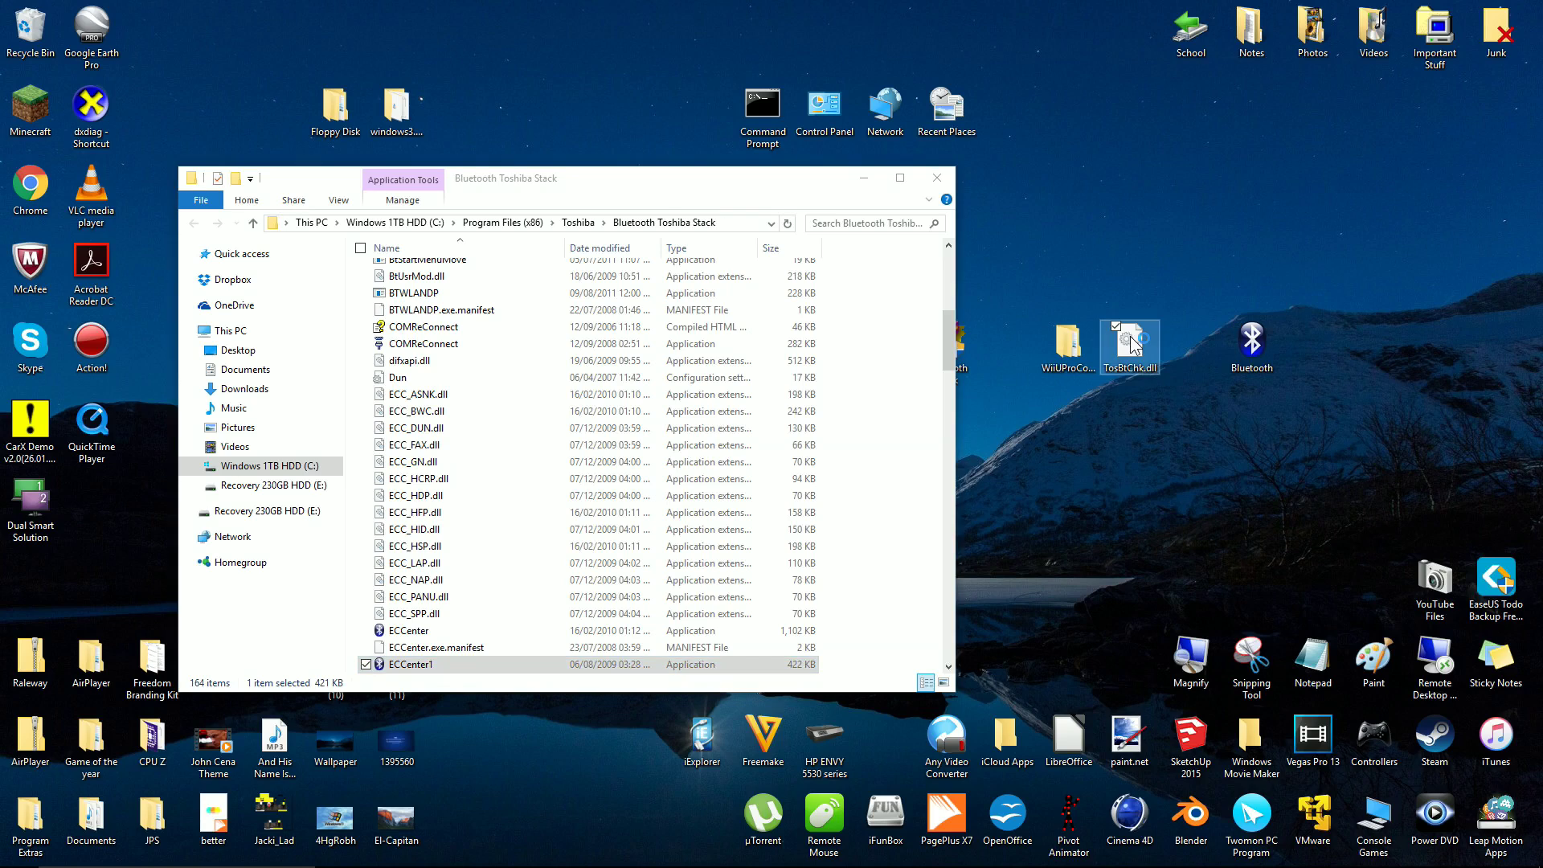
pyautogui.rightClick(1133, 344)
pyautogui.click(940, 617)
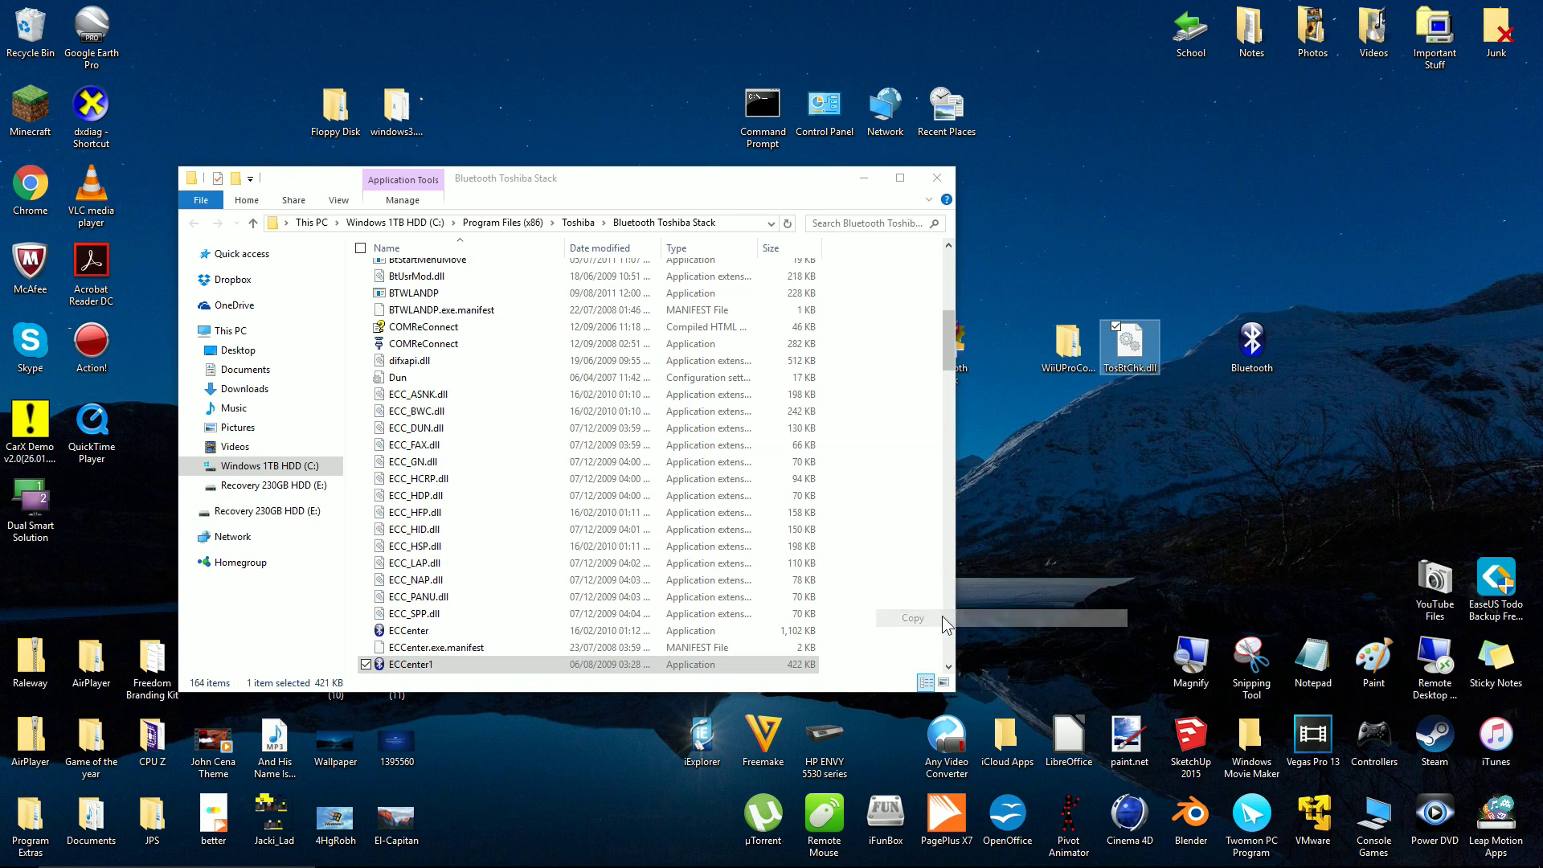
pyautogui.rightClick(911, 321)
pyautogui.click(821, 423)
pyautogui.click(821, 304)
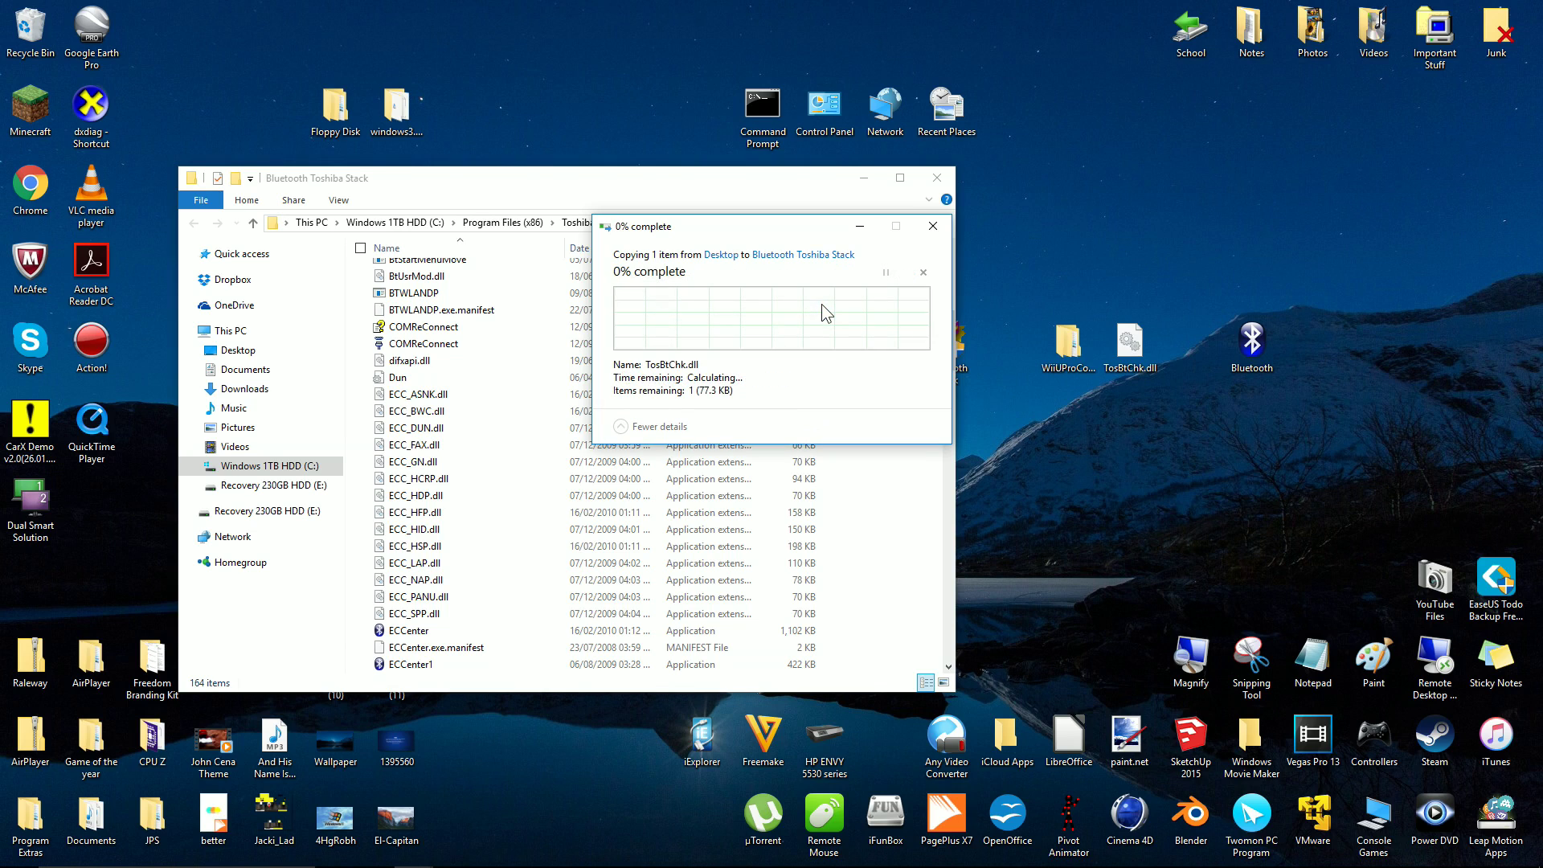
pyautogui.click(727, 337)
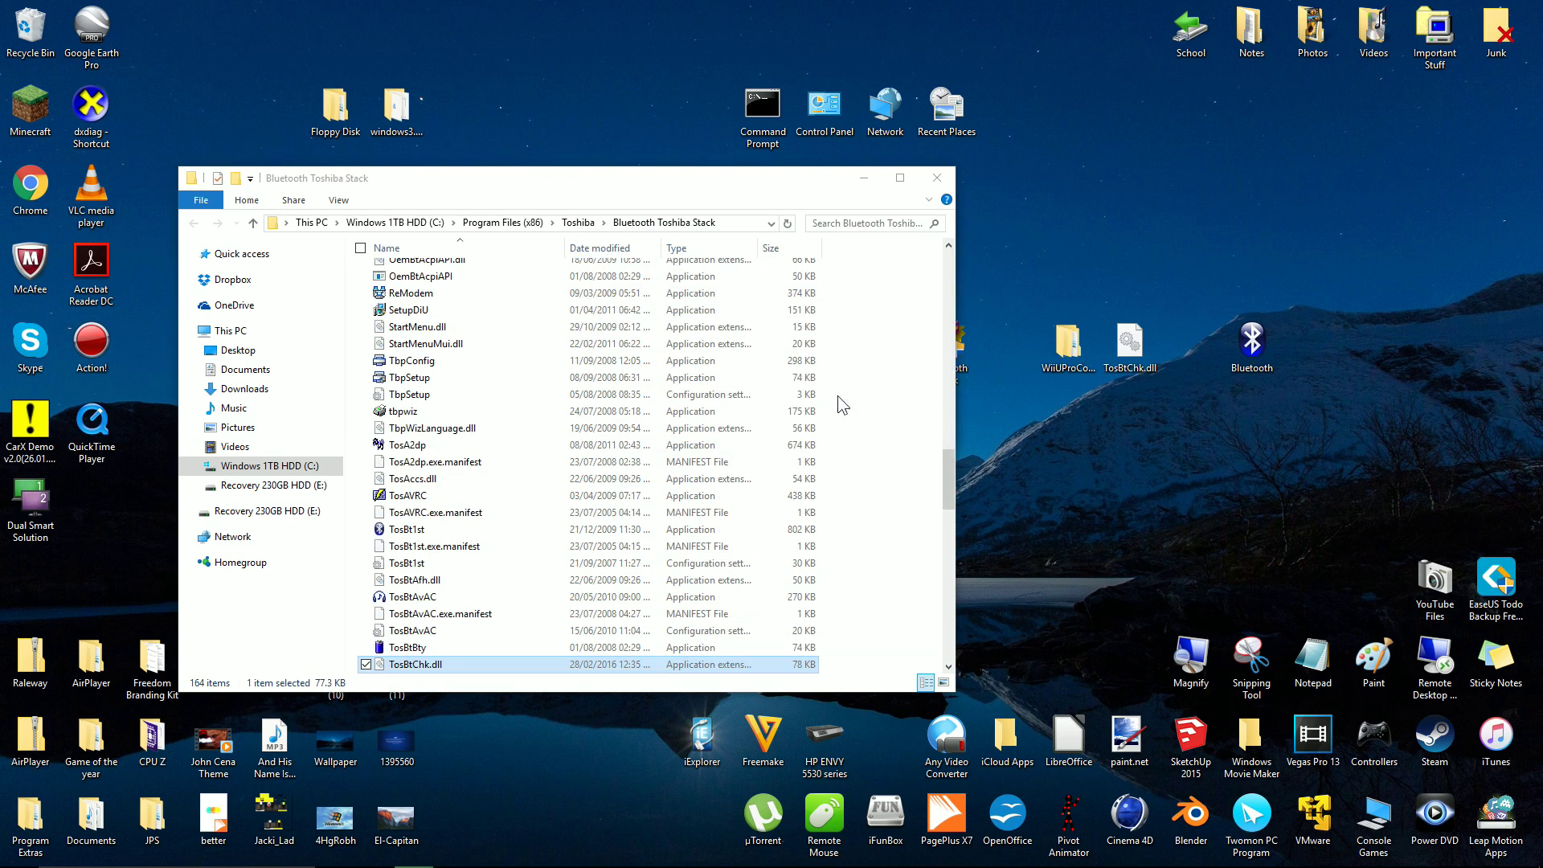
pyautogui.click(886, 383)
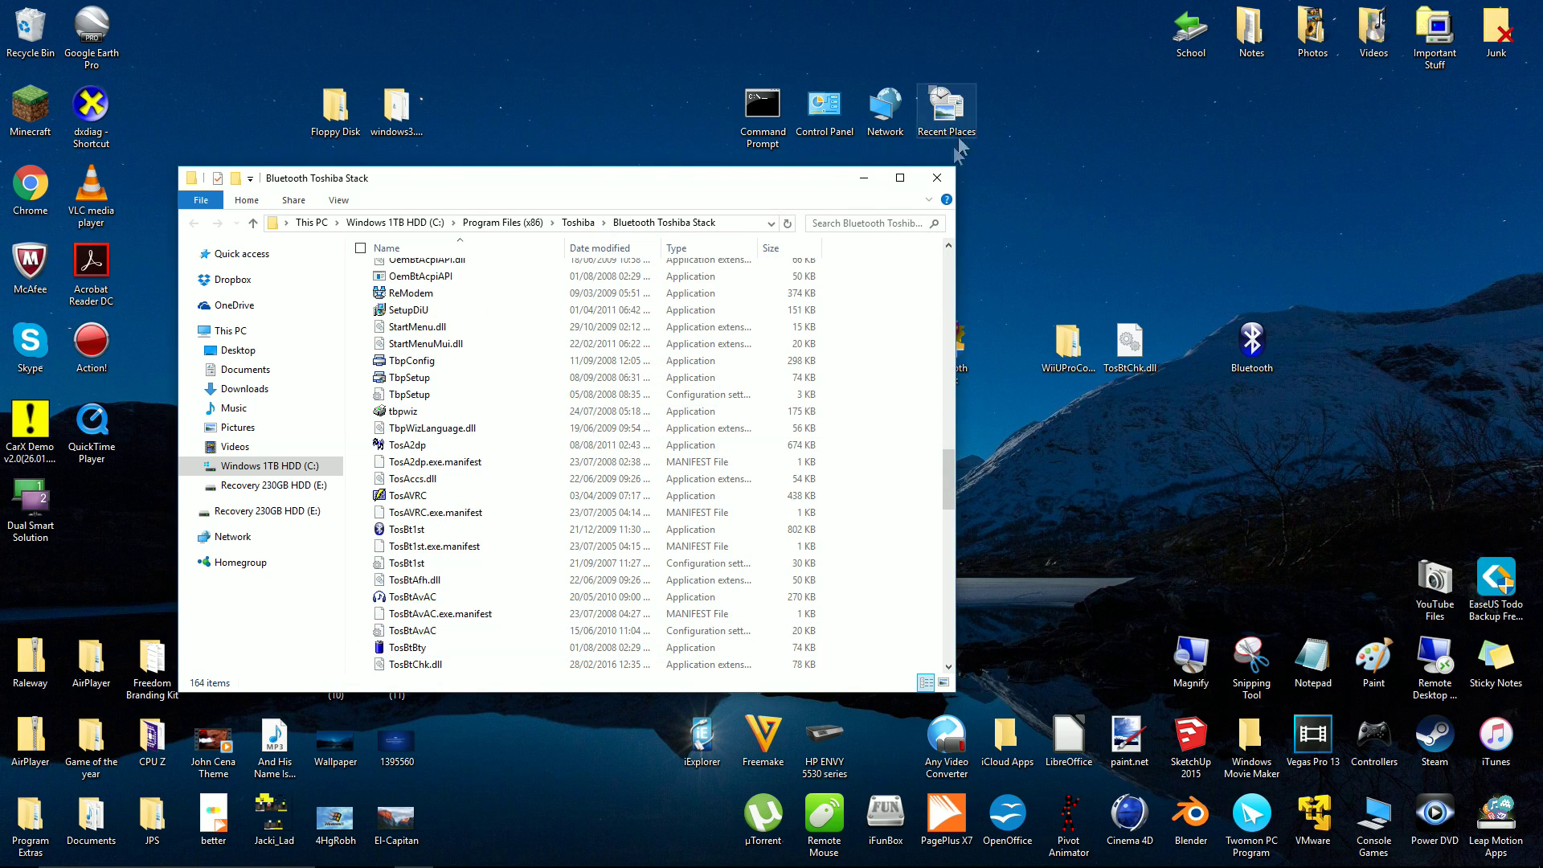
pyautogui.click(936, 177)
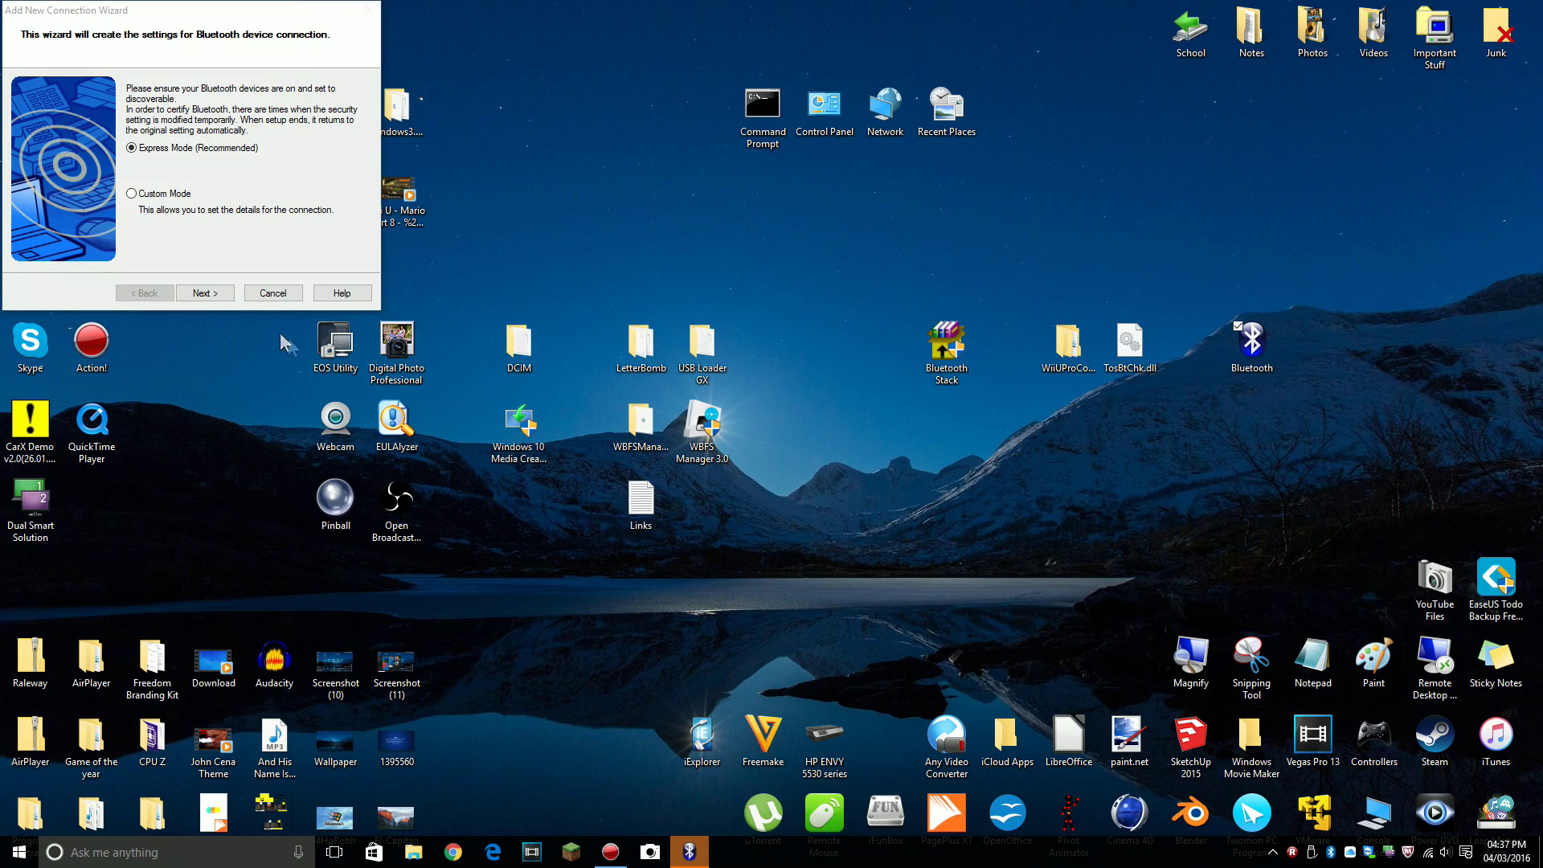
# Cancel the Add New Connection Wizard and move the Bluetooth Settings window to the middle of the desktop.
pyautogui.click(288, 296)
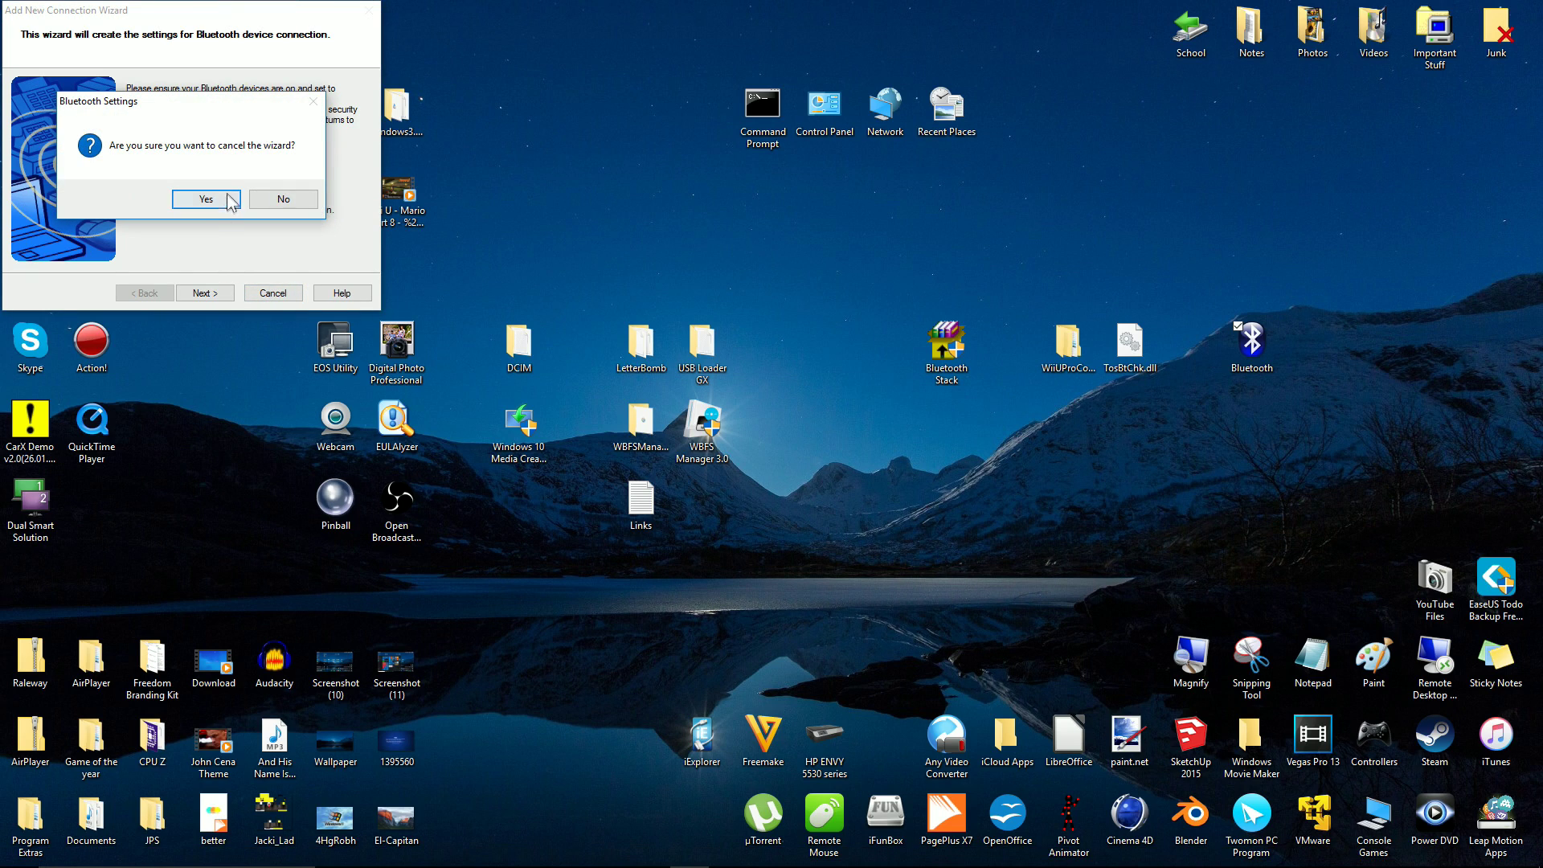
pyautogui.click(228, 199)
pyautogui.moveTo(128, 13); pyautogui.dragTo(724, 296)
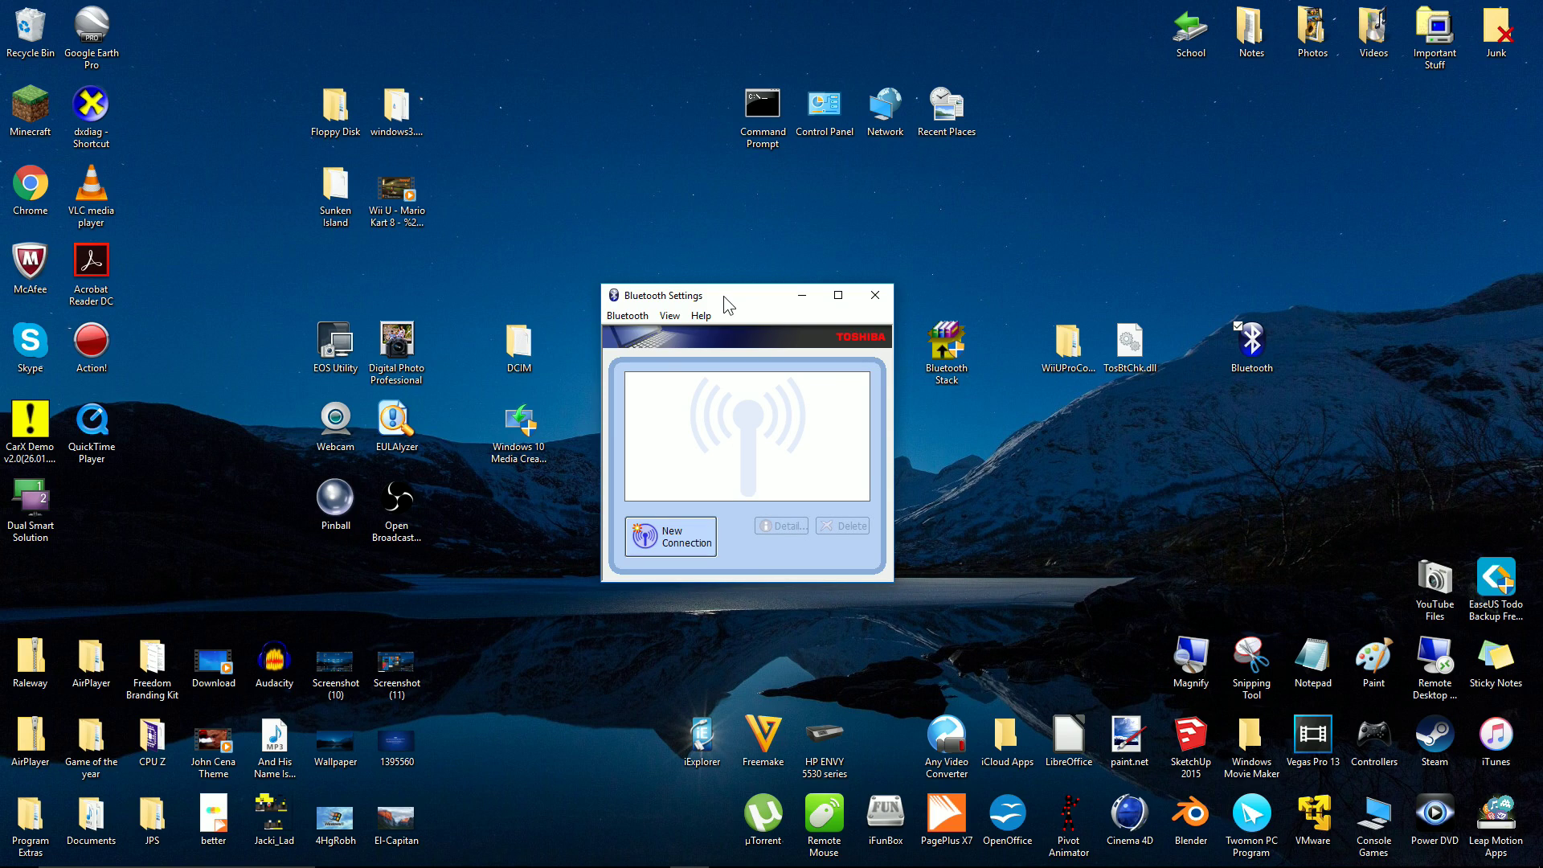
# Add the Nintendo RVL-CNT-01-UC device as a new Bluetooth connection using Express Mode.
pyautogui.click(683, 542)
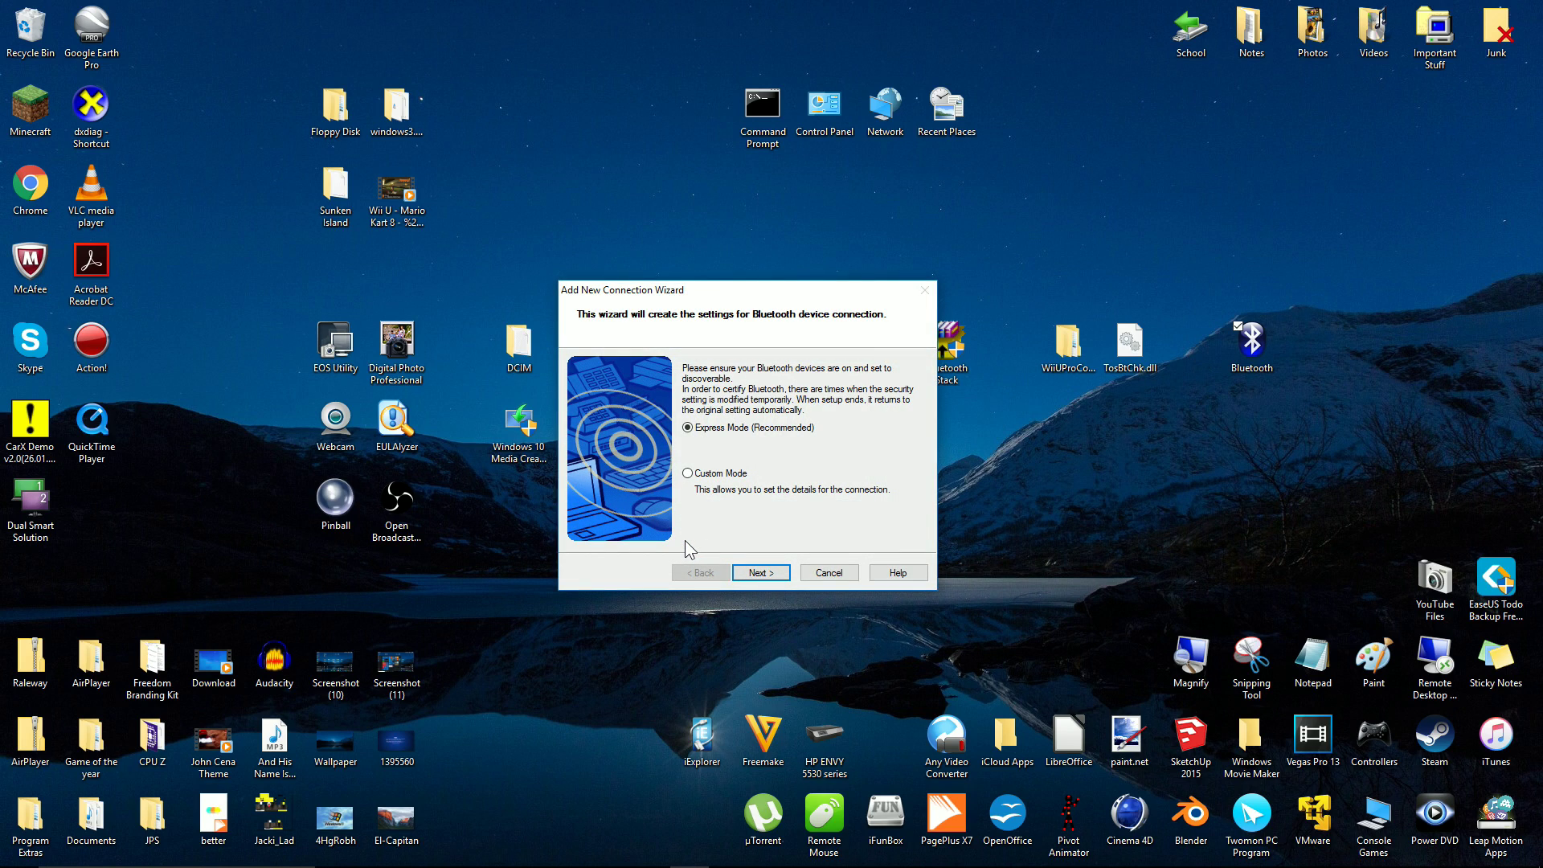
pyautogui.click(761, 568)
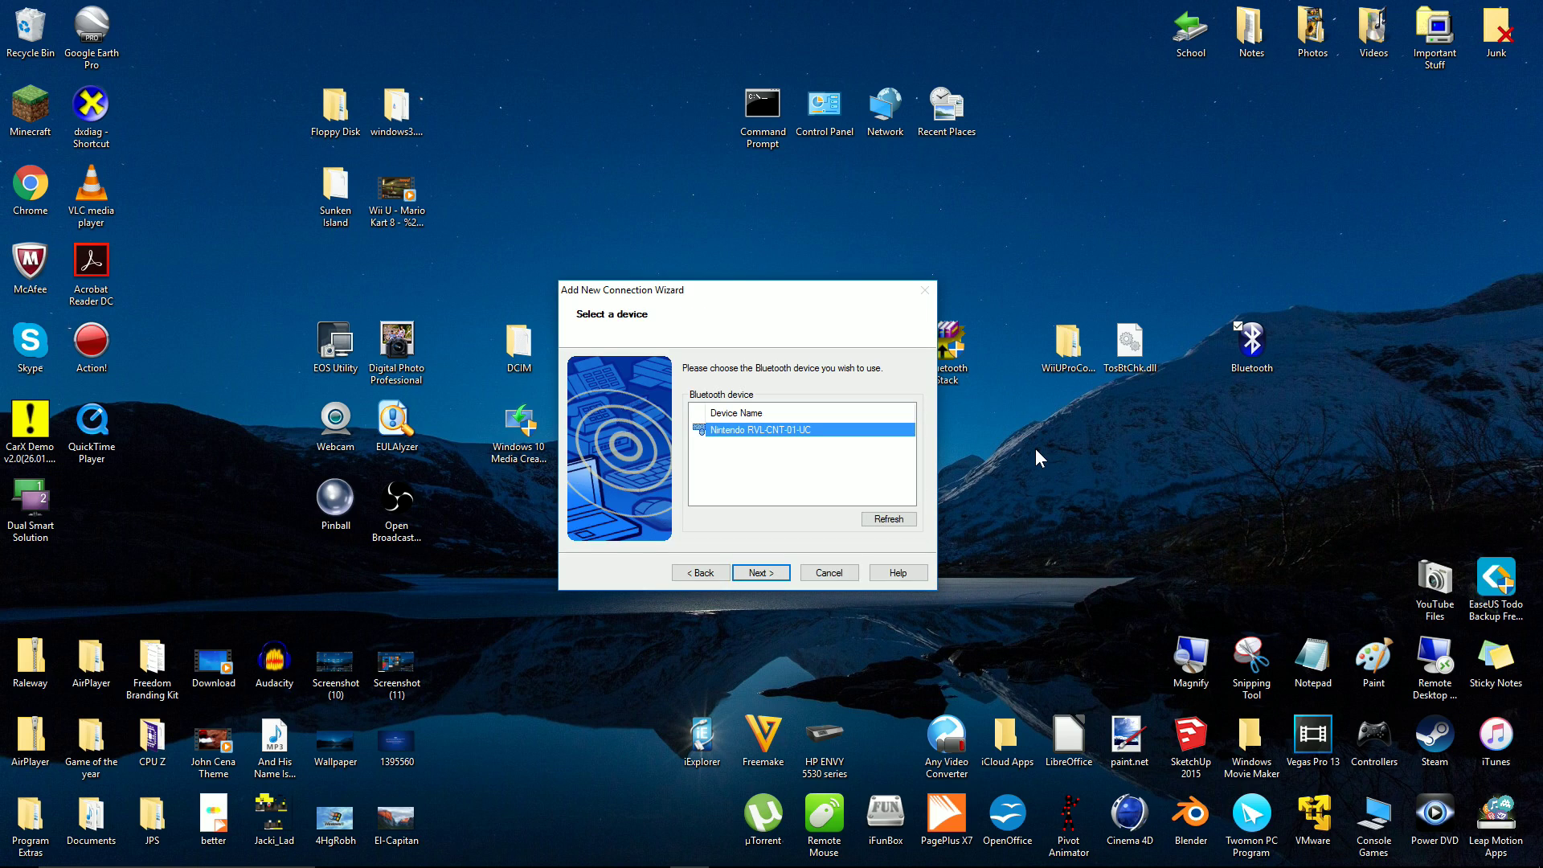
pyautogui.click(772, 572)
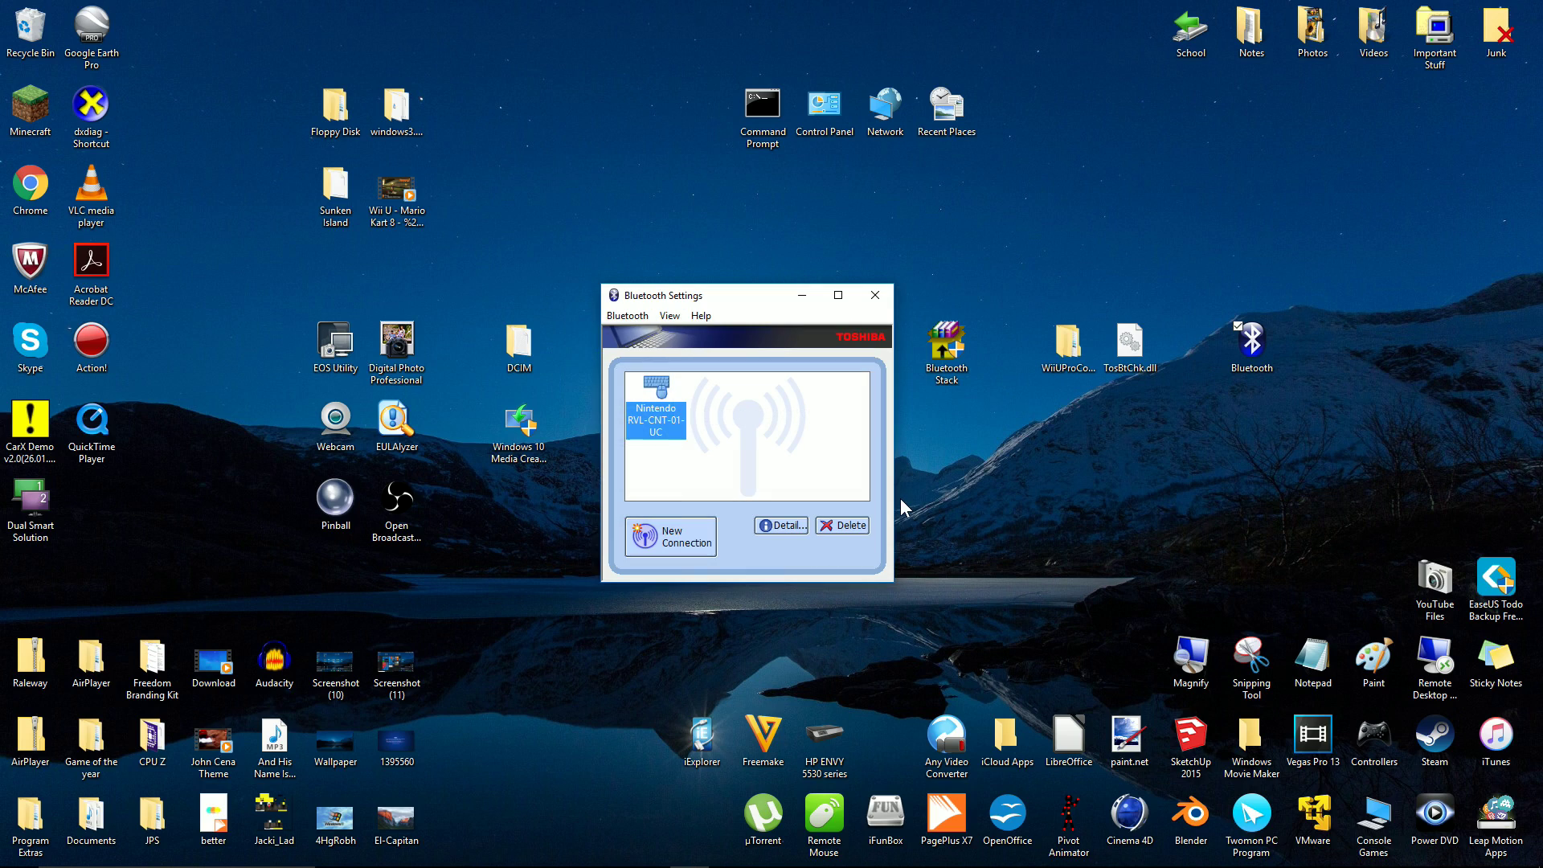
# Rename the connected Nintendo device to Wii U Pro Controller and move the Bluetooth Settings window out of the way.
pyautogui.rightClick(659, 391)
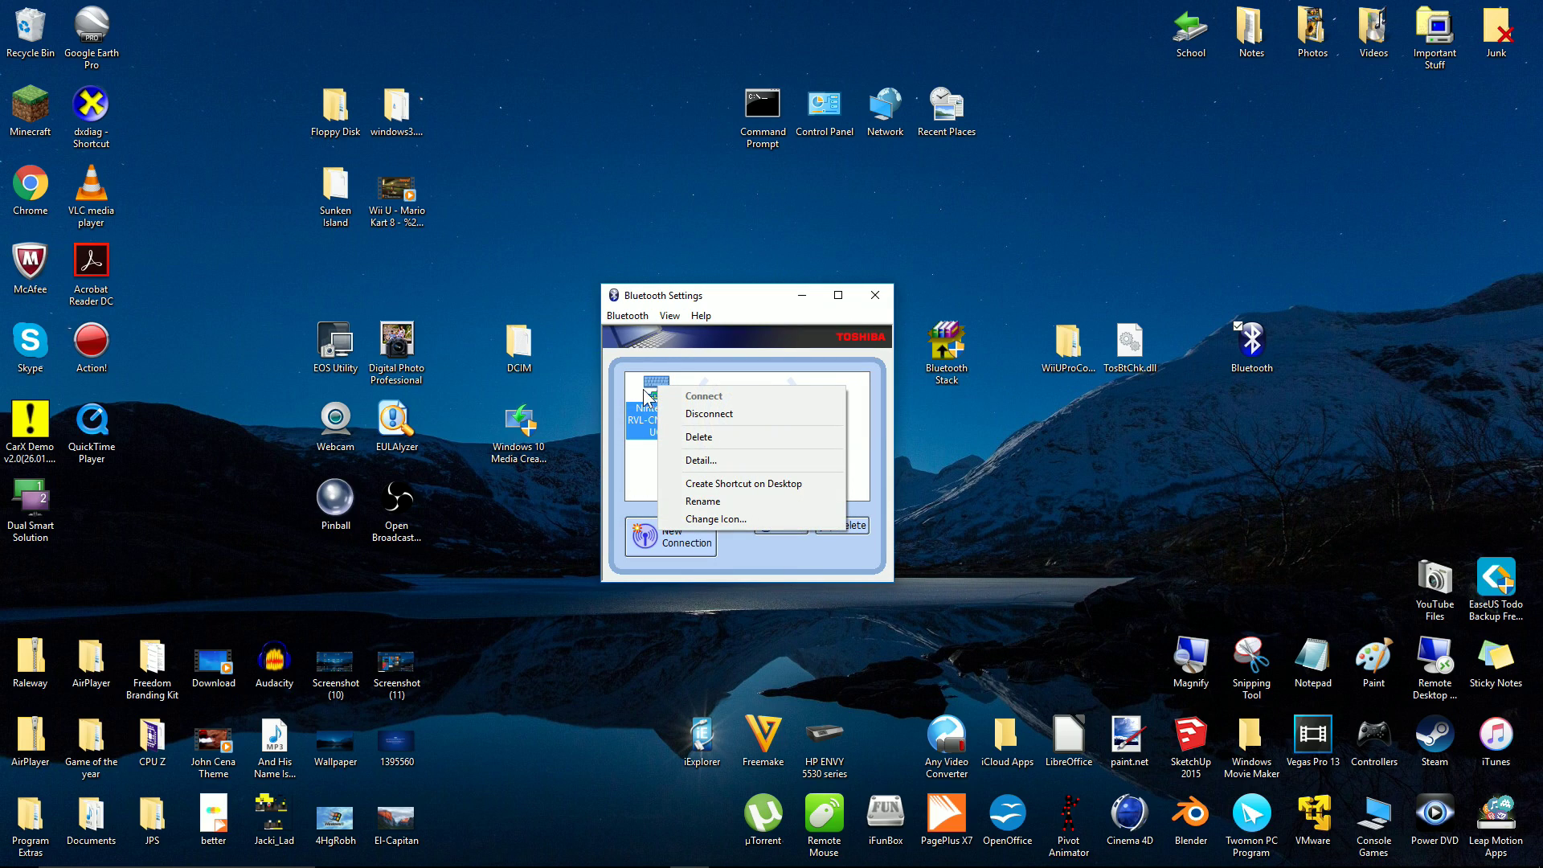
pyautogui.click(739, 500)
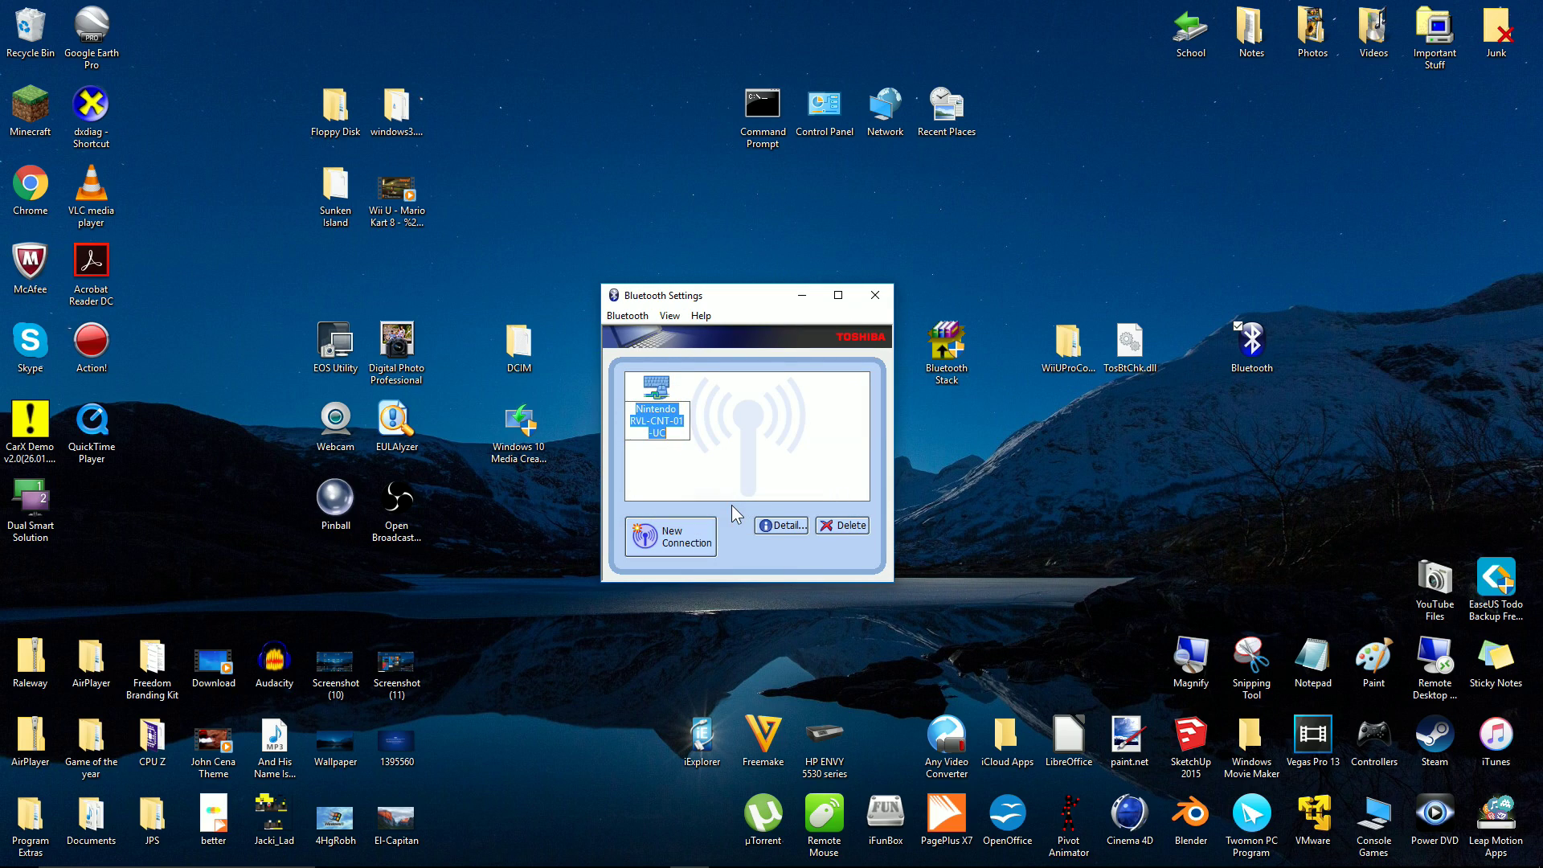
pyautogui.write('Wii U')
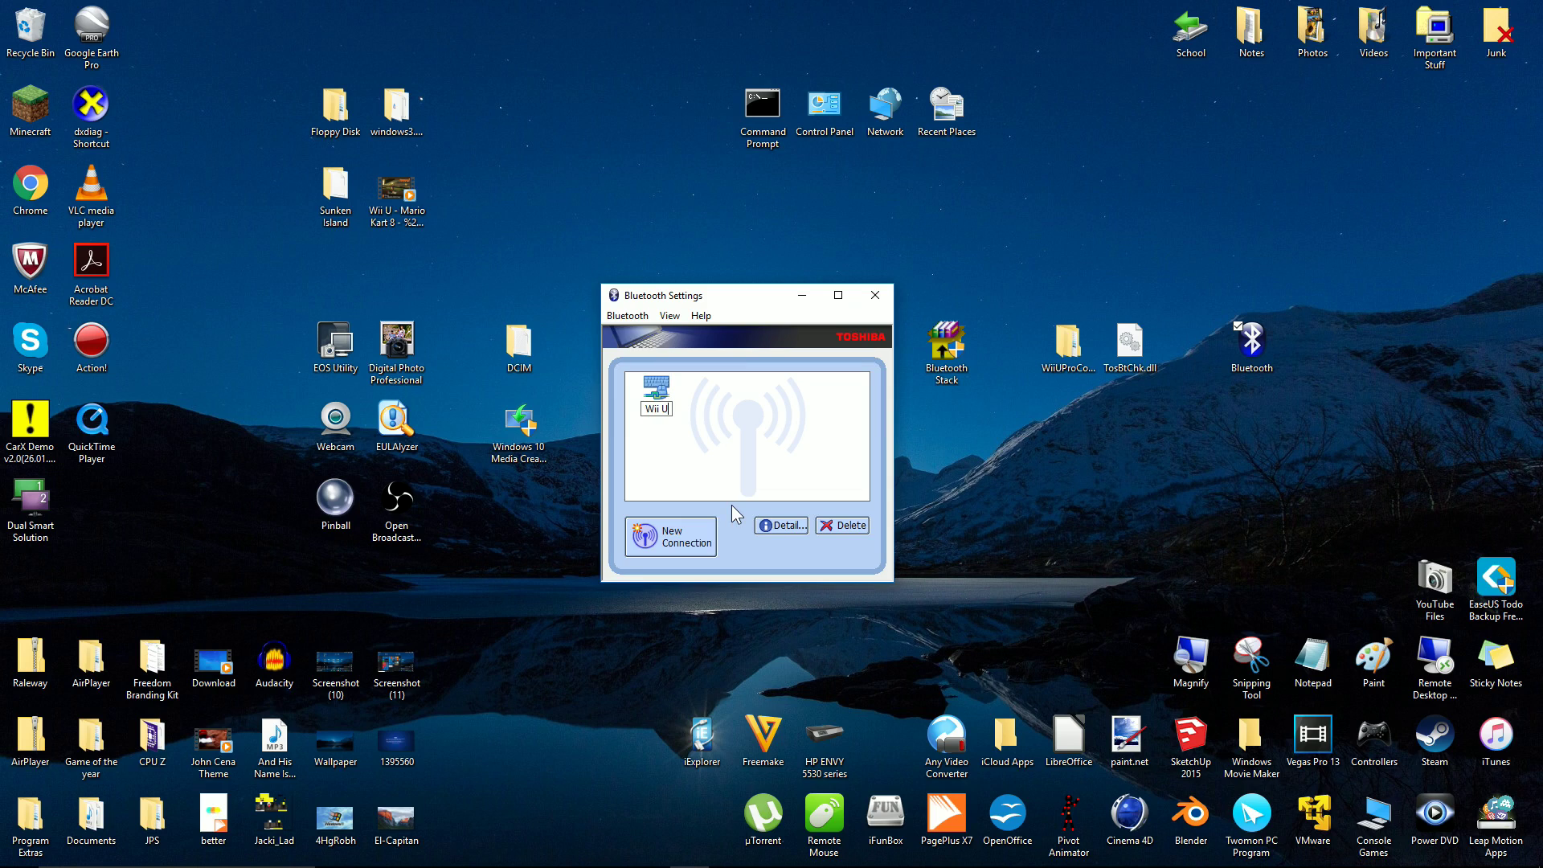
pyautogui.write(' Pro Controller')
pyautogui.click(728, 475)
pyautogui.moveTo(738, 294); pyautogui.dragTo(158, 526)
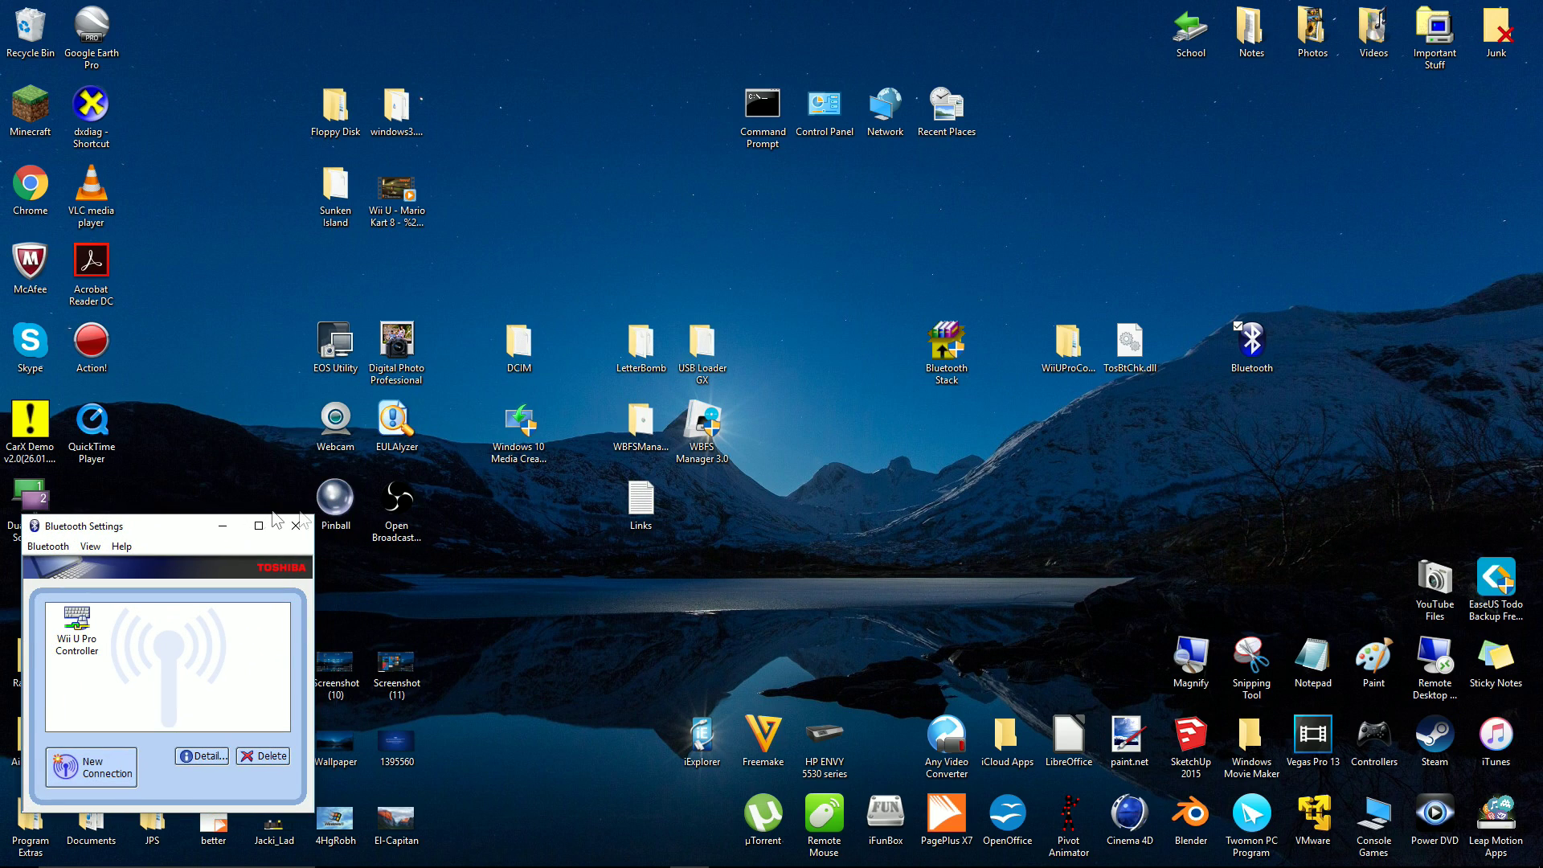
# Launch the Wii U Pro Controller program from the desktop's Controllers folder and close the folder.
pyautogui.doubleClick(1371, 735)
pyautogui.doubleClick(825, 267)
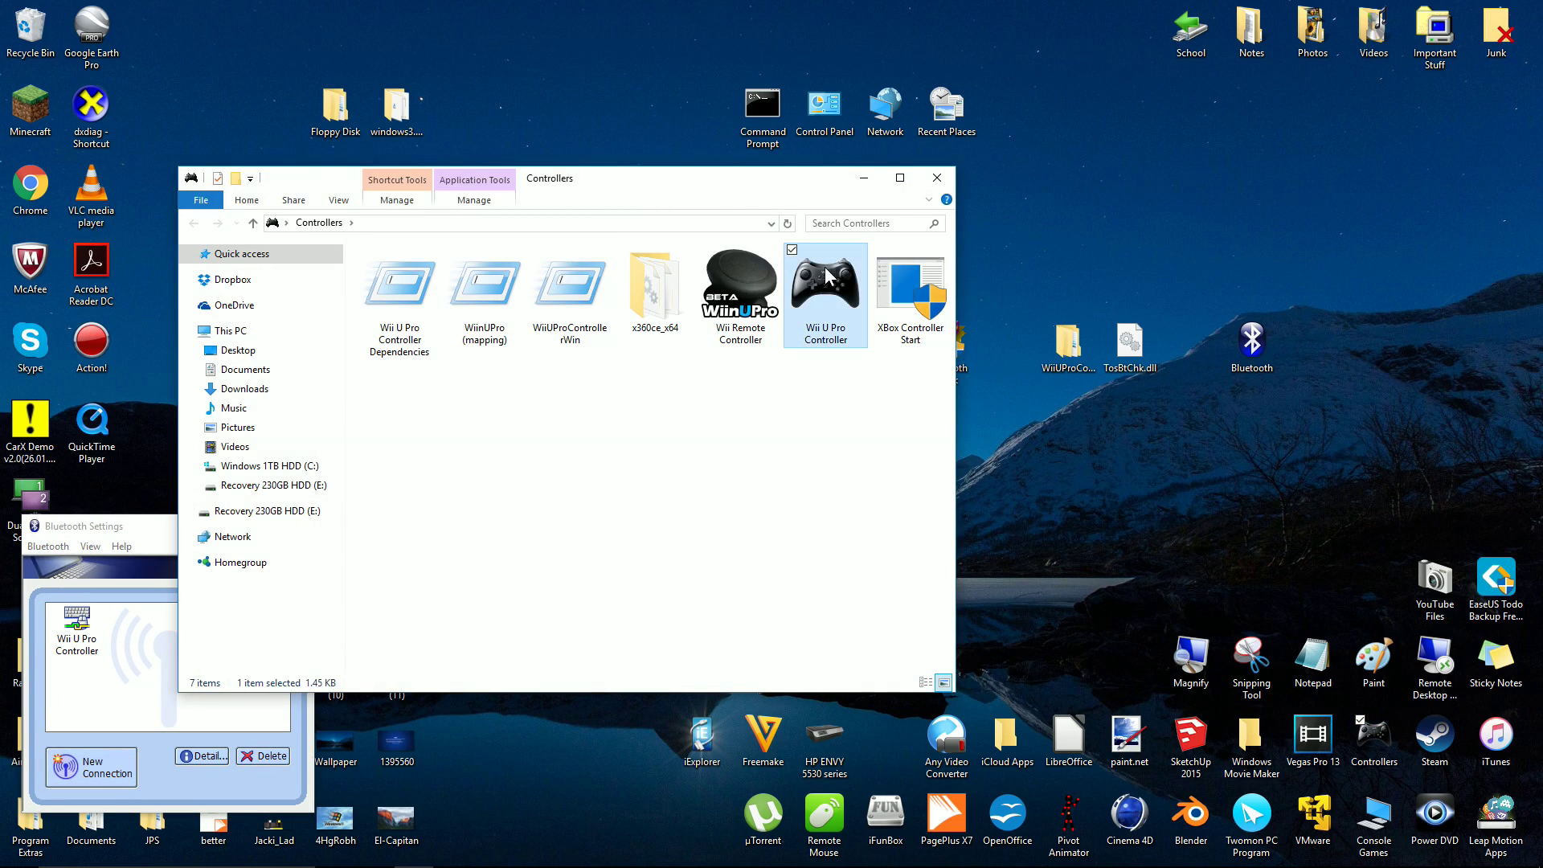
pyautogui.click(937, 178)
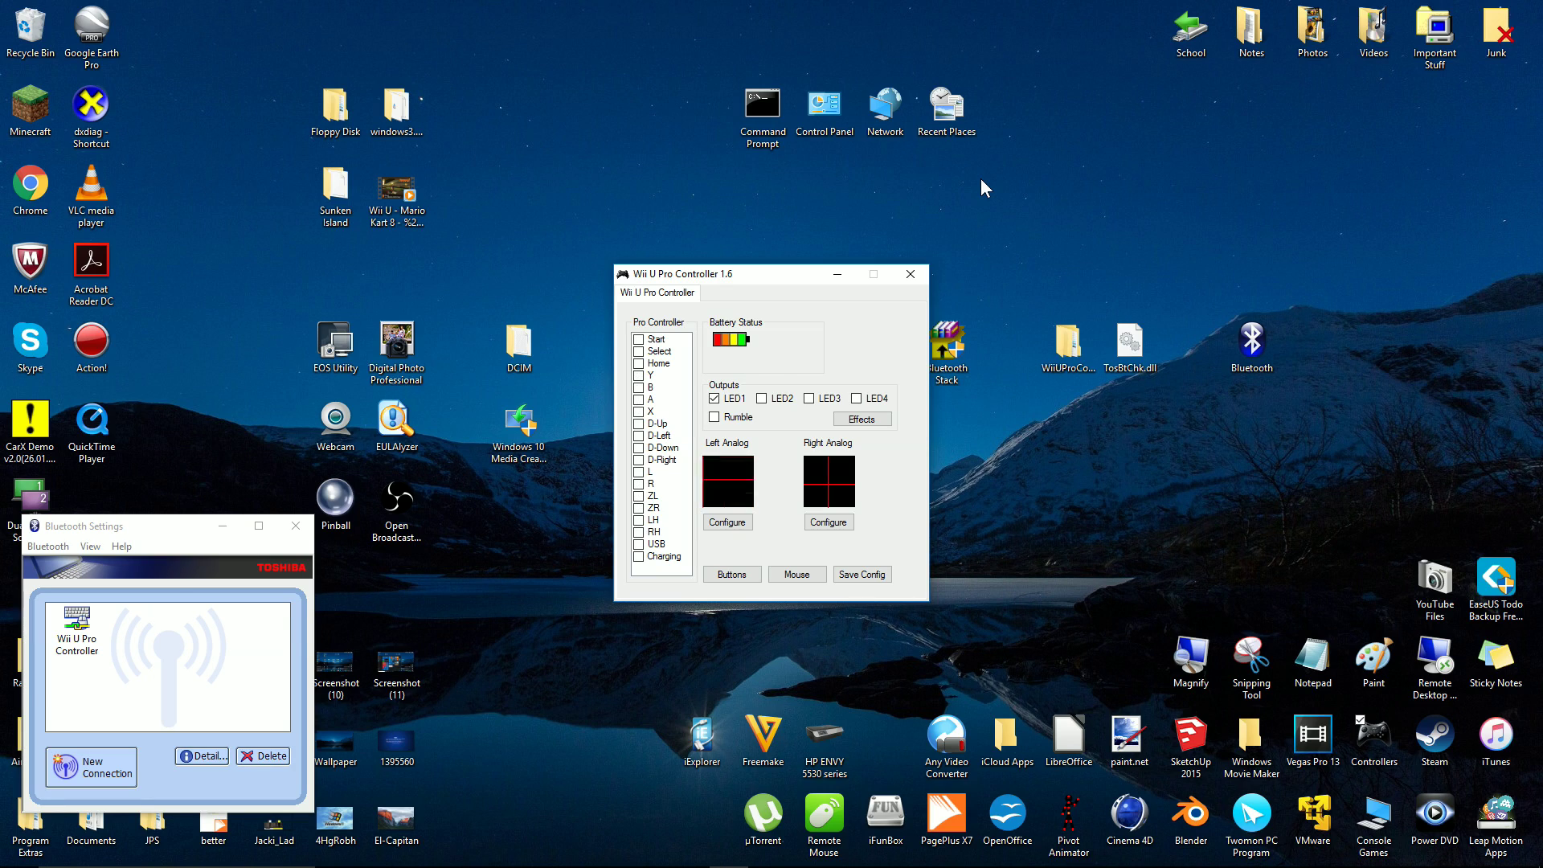
# Configure the controller's left analog stick with the Moves Mouse option and close its settings.
pyautogui.click(722, 527)
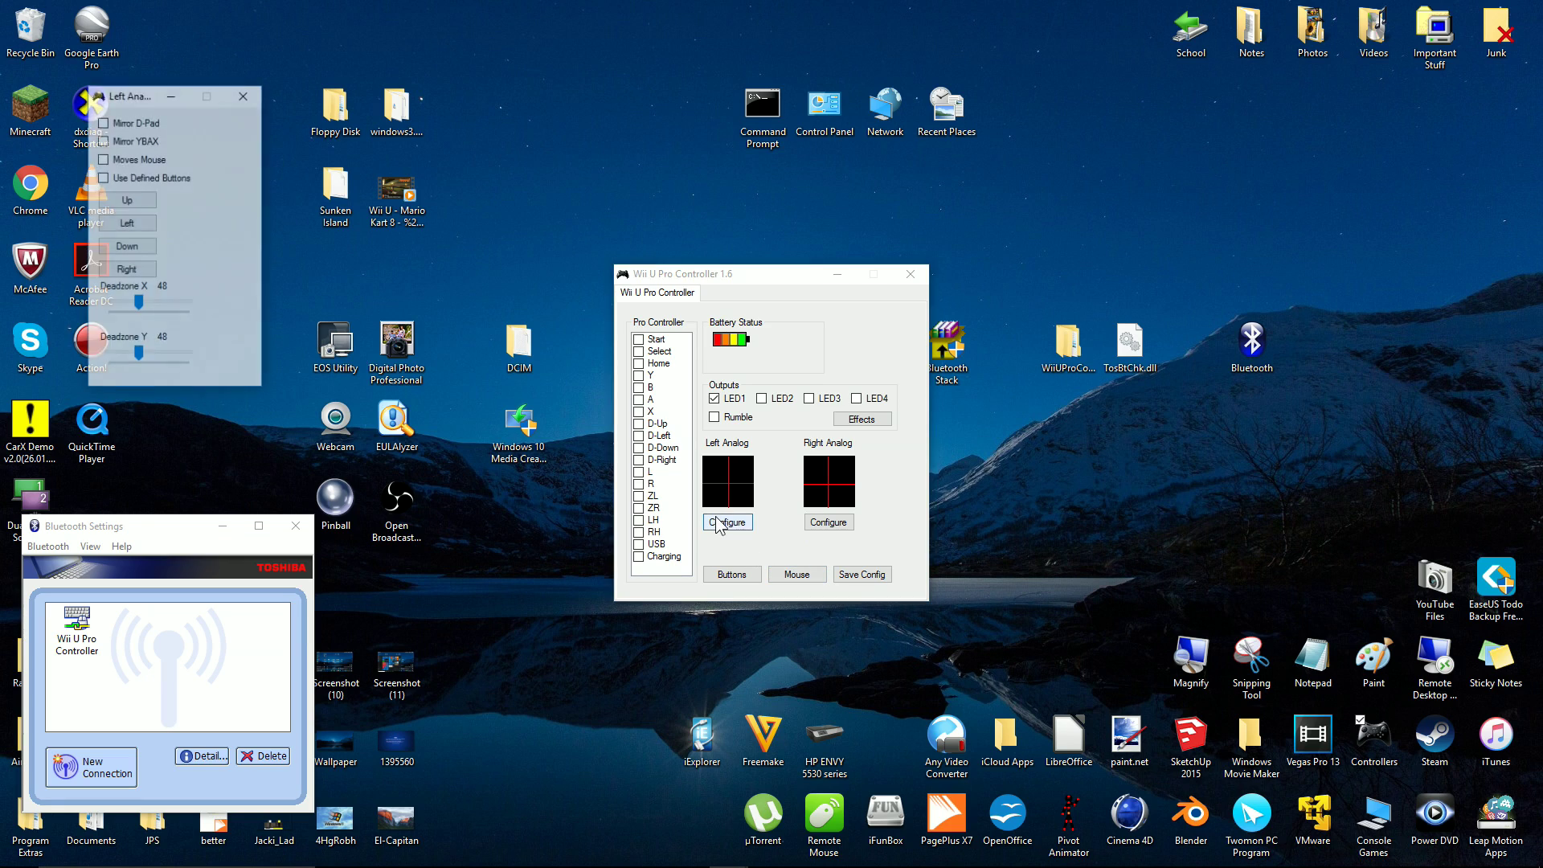
pyautogui.click(142, 165)
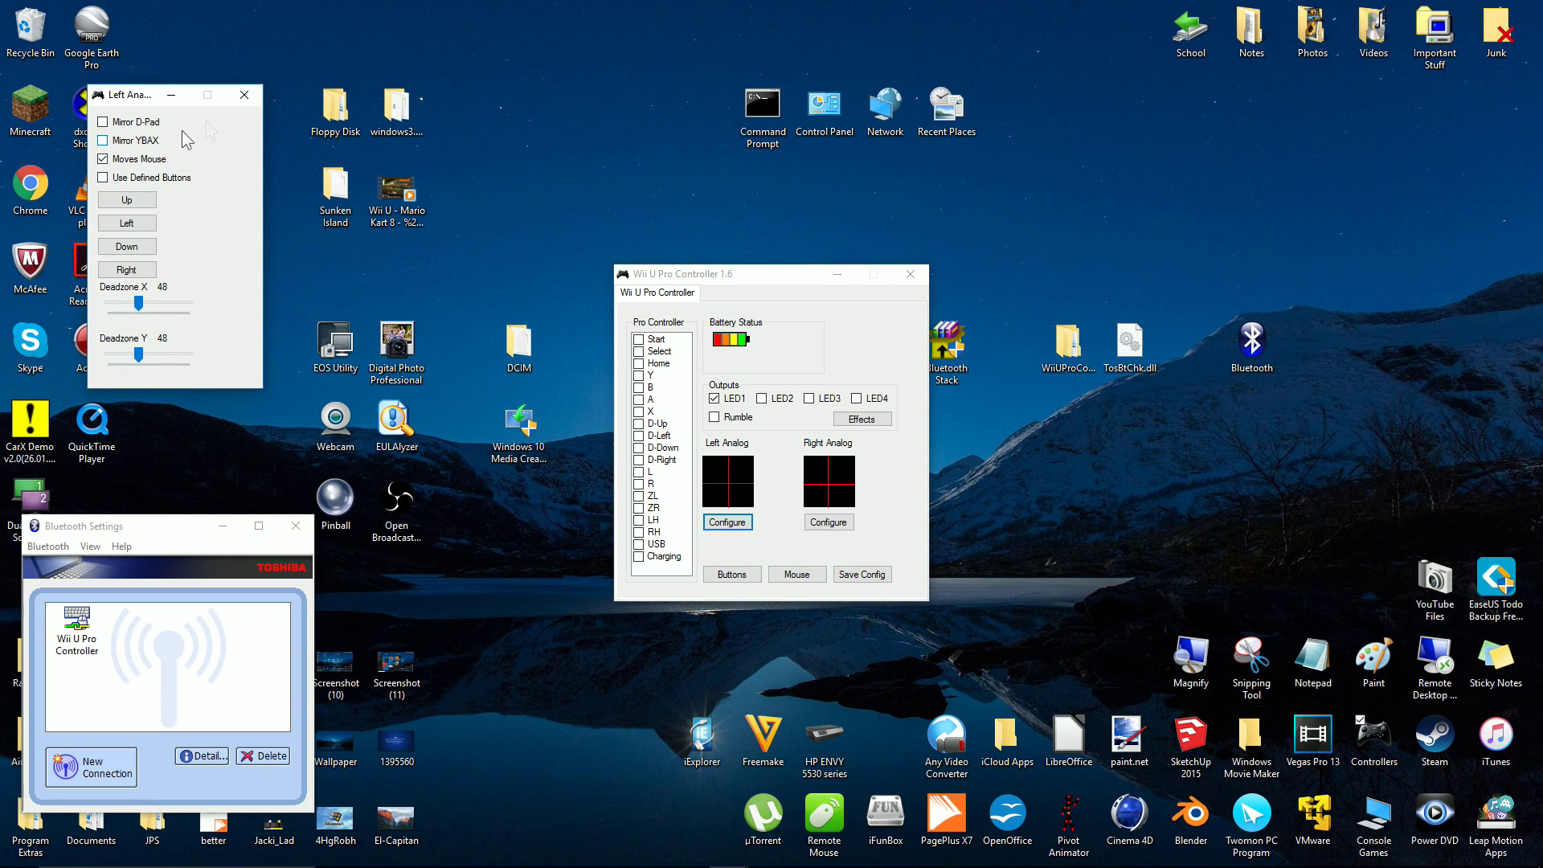
pyautogui.click(245, 94)
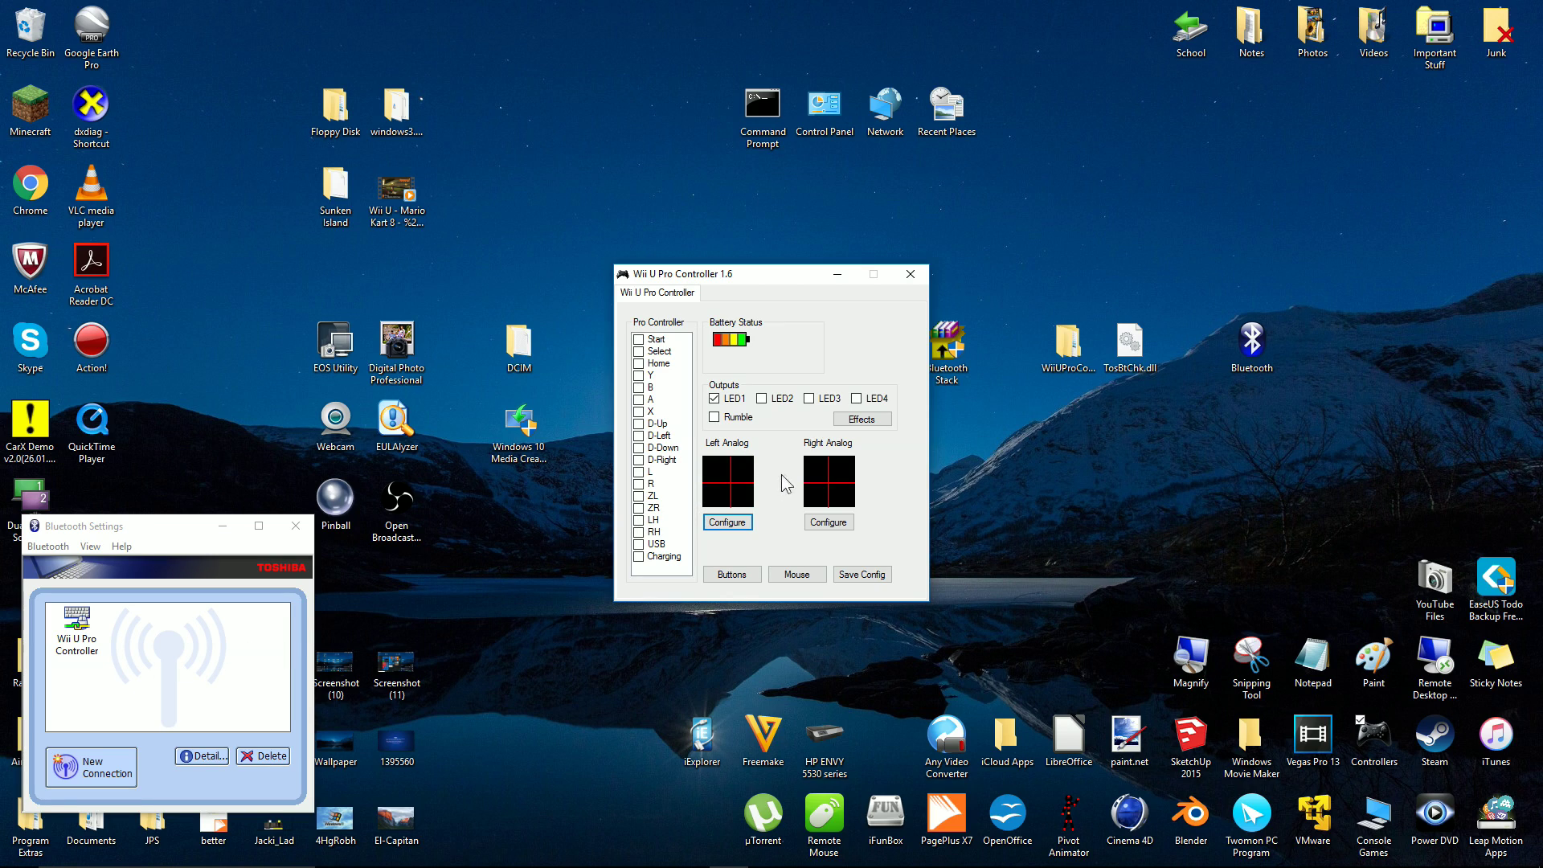
# Review the left analog stick settings and the button mapping list, including the key assignment prompt for the L button.
pyautogui.click(727, 521)
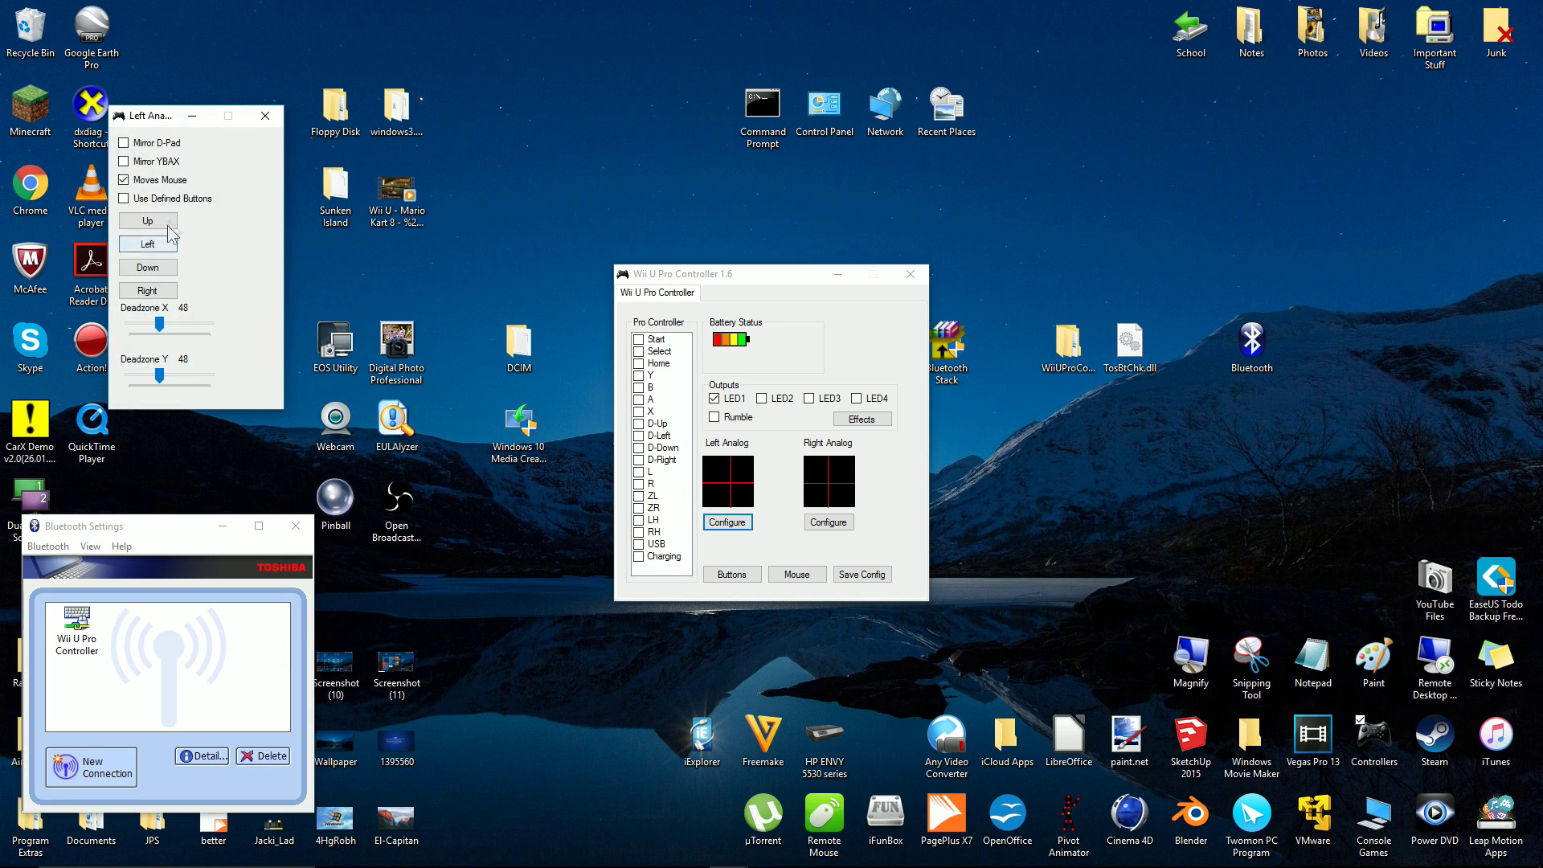
pyautogui.click(264, 116)
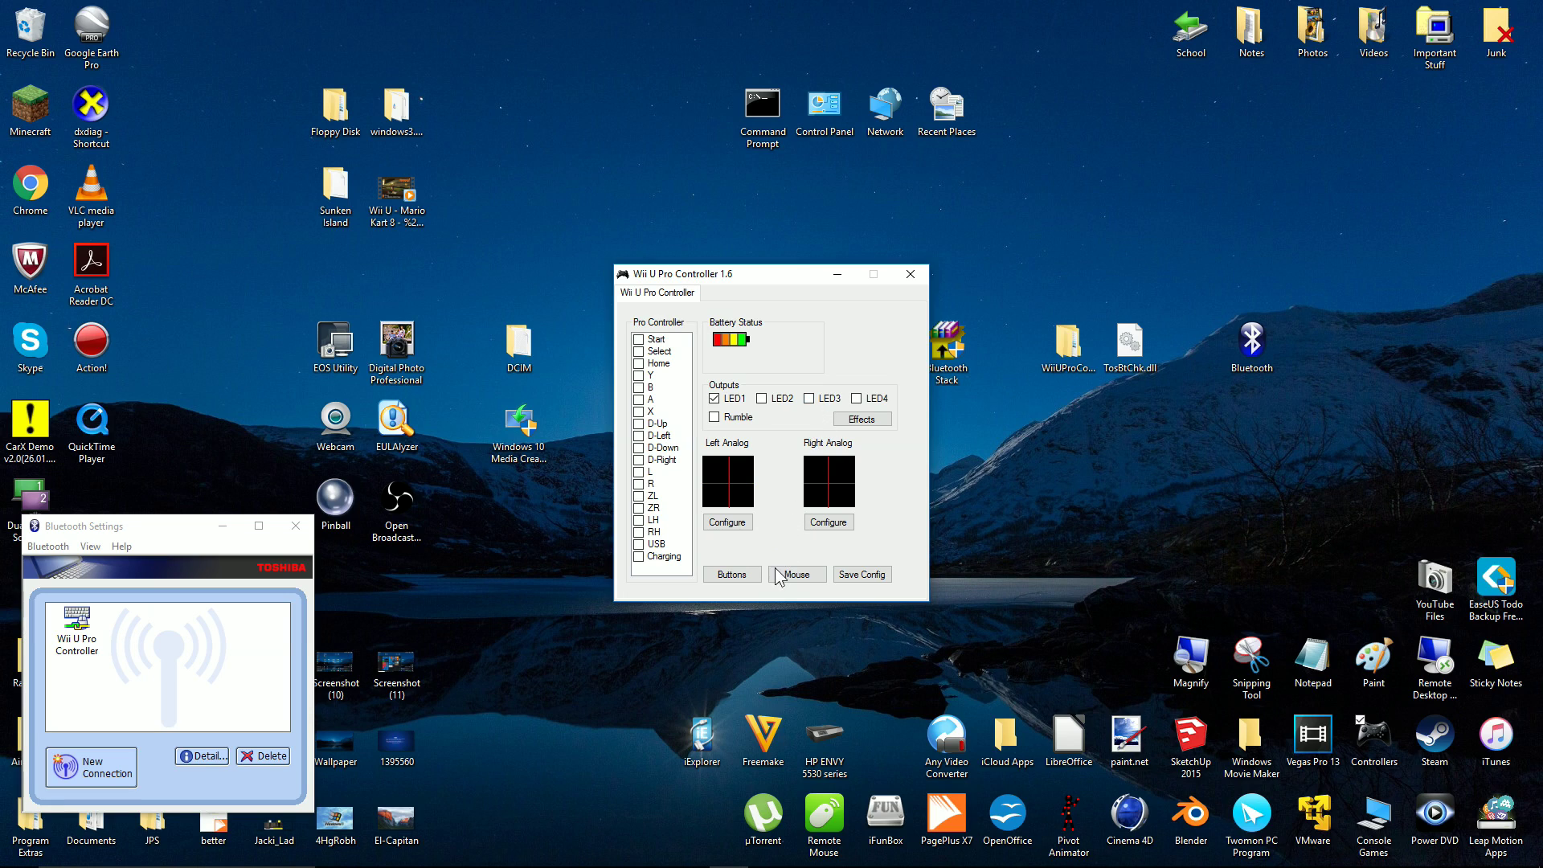
pyautogui.click(731, 574)
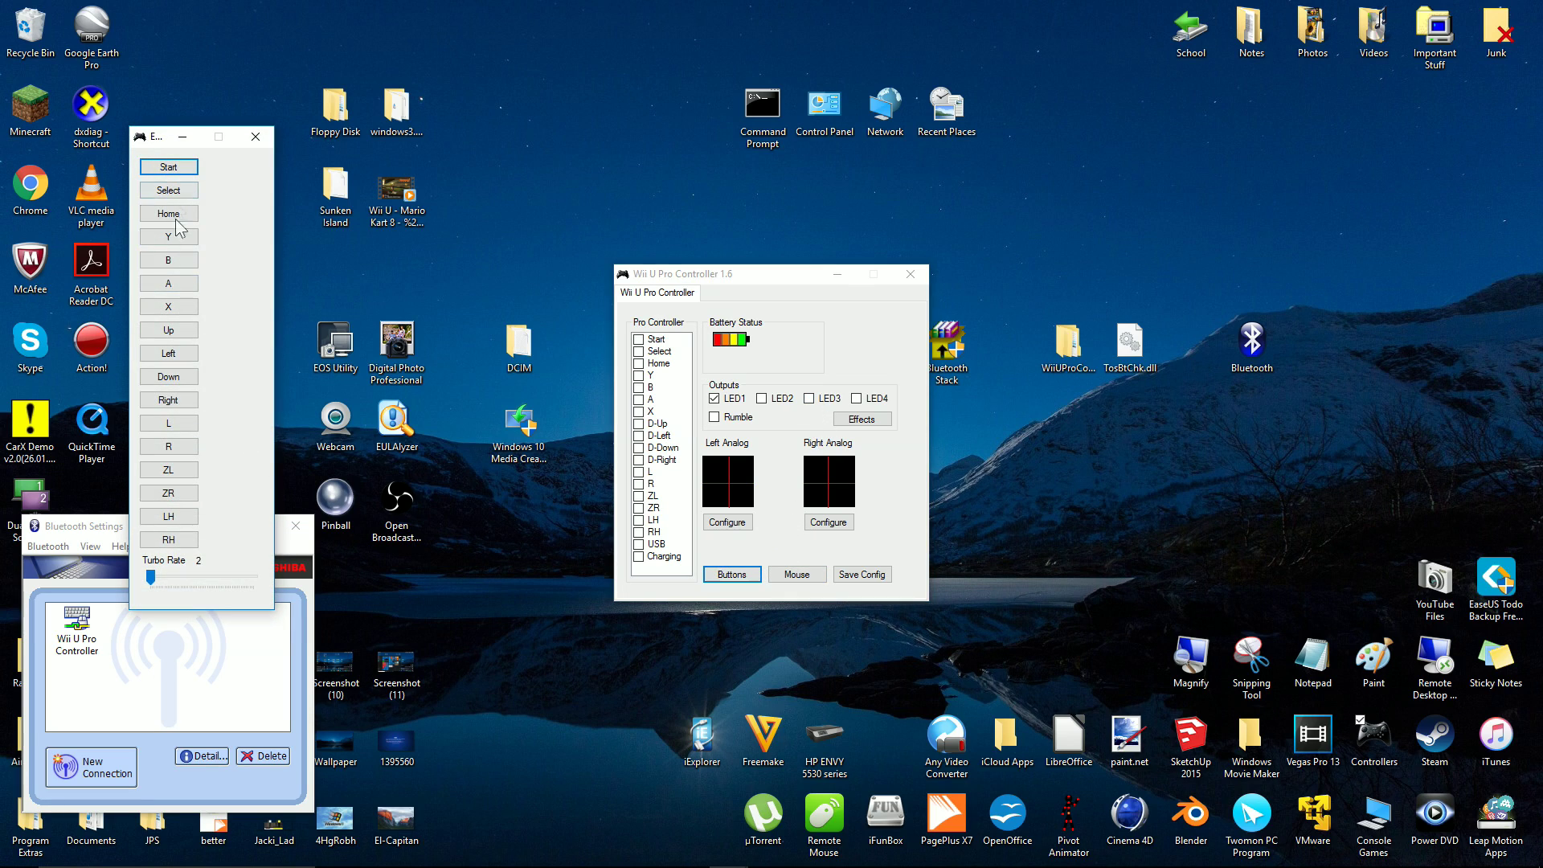
pyautogui.click(185, 426)
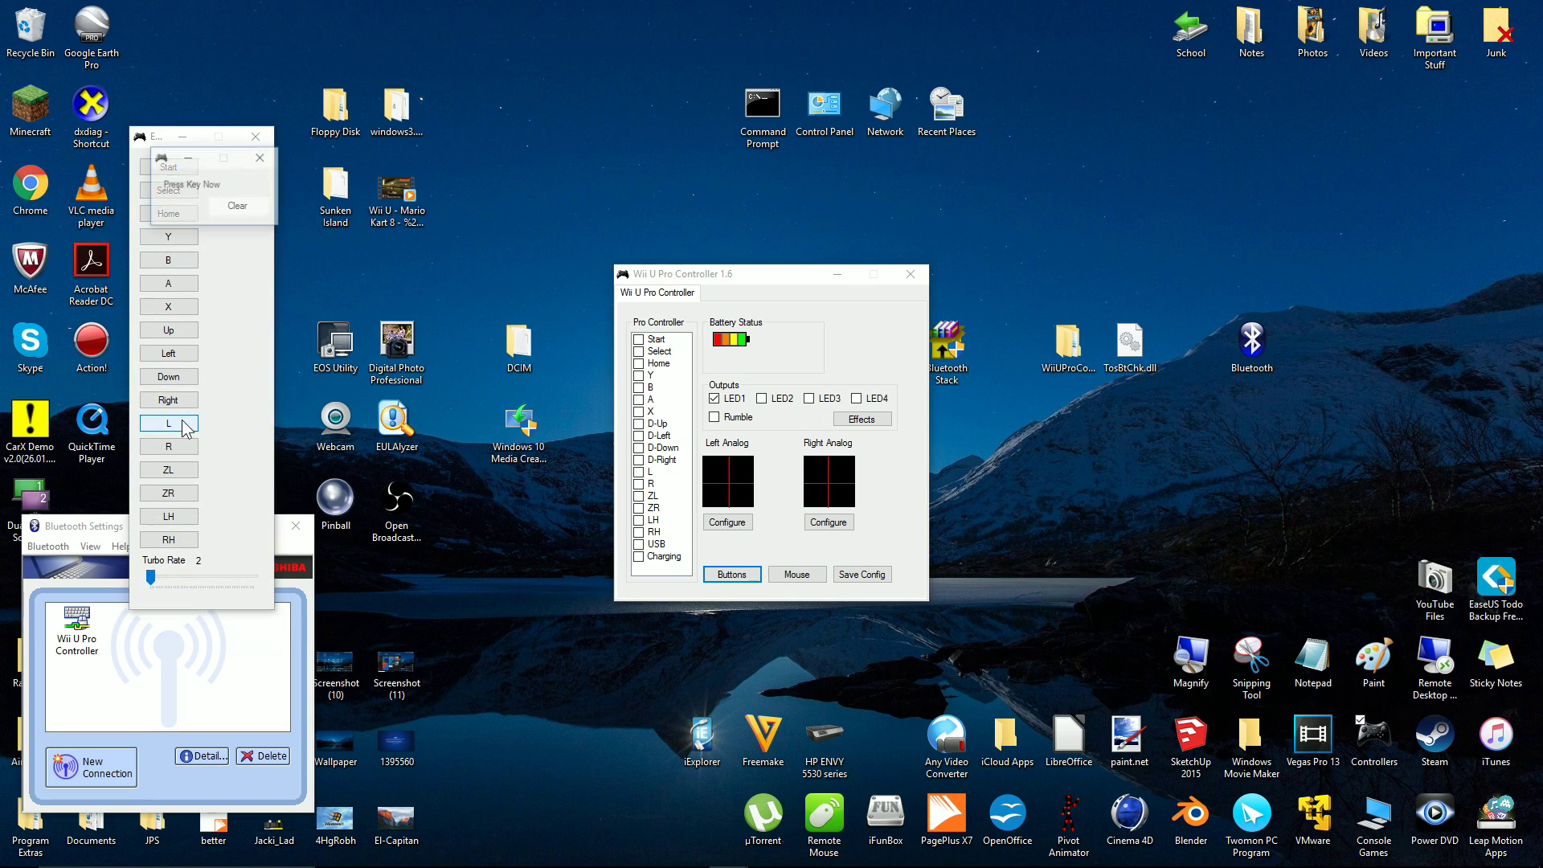
pyautogui.click(260, 159)
pyautogui.click(256, 137)
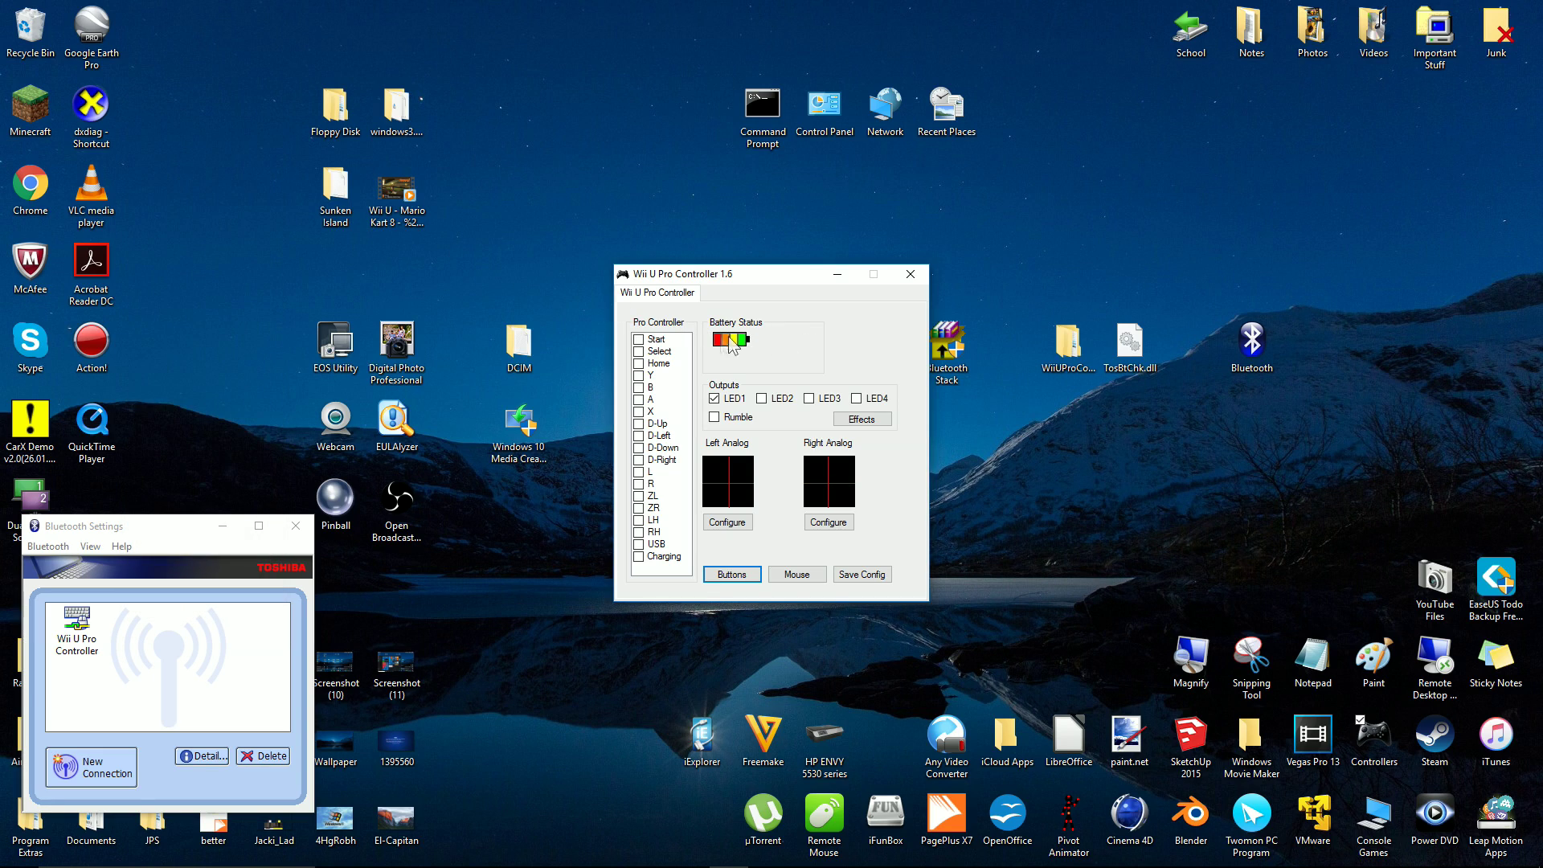
# Review the LED and rumble effects settings of the controller and close them.
pyautogui.click(727, 418)
pyautogui.click(872, 421)
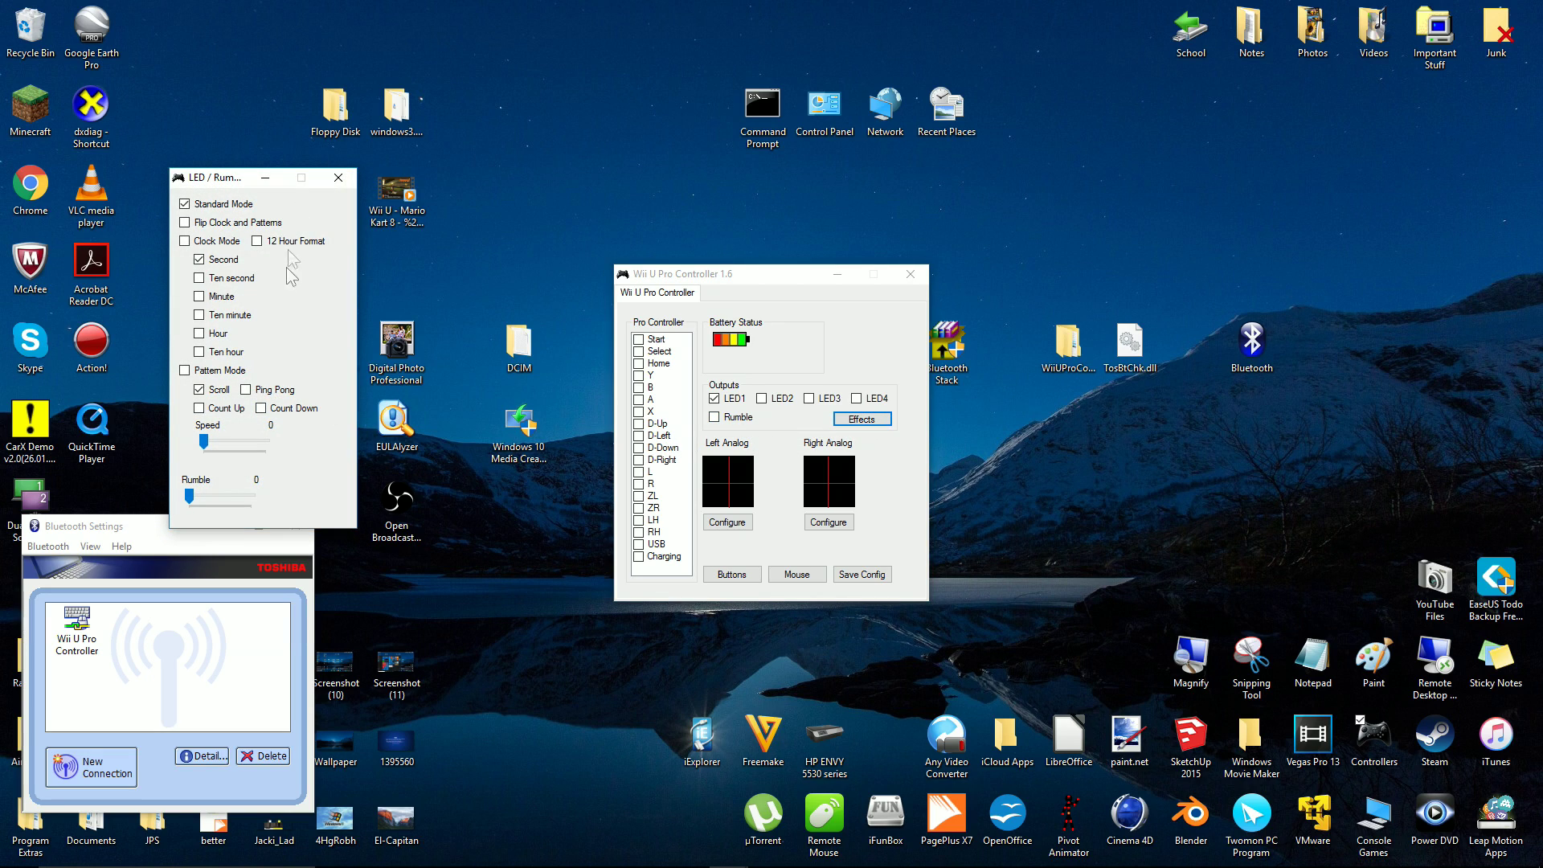
pyautogui.click(338, 178)
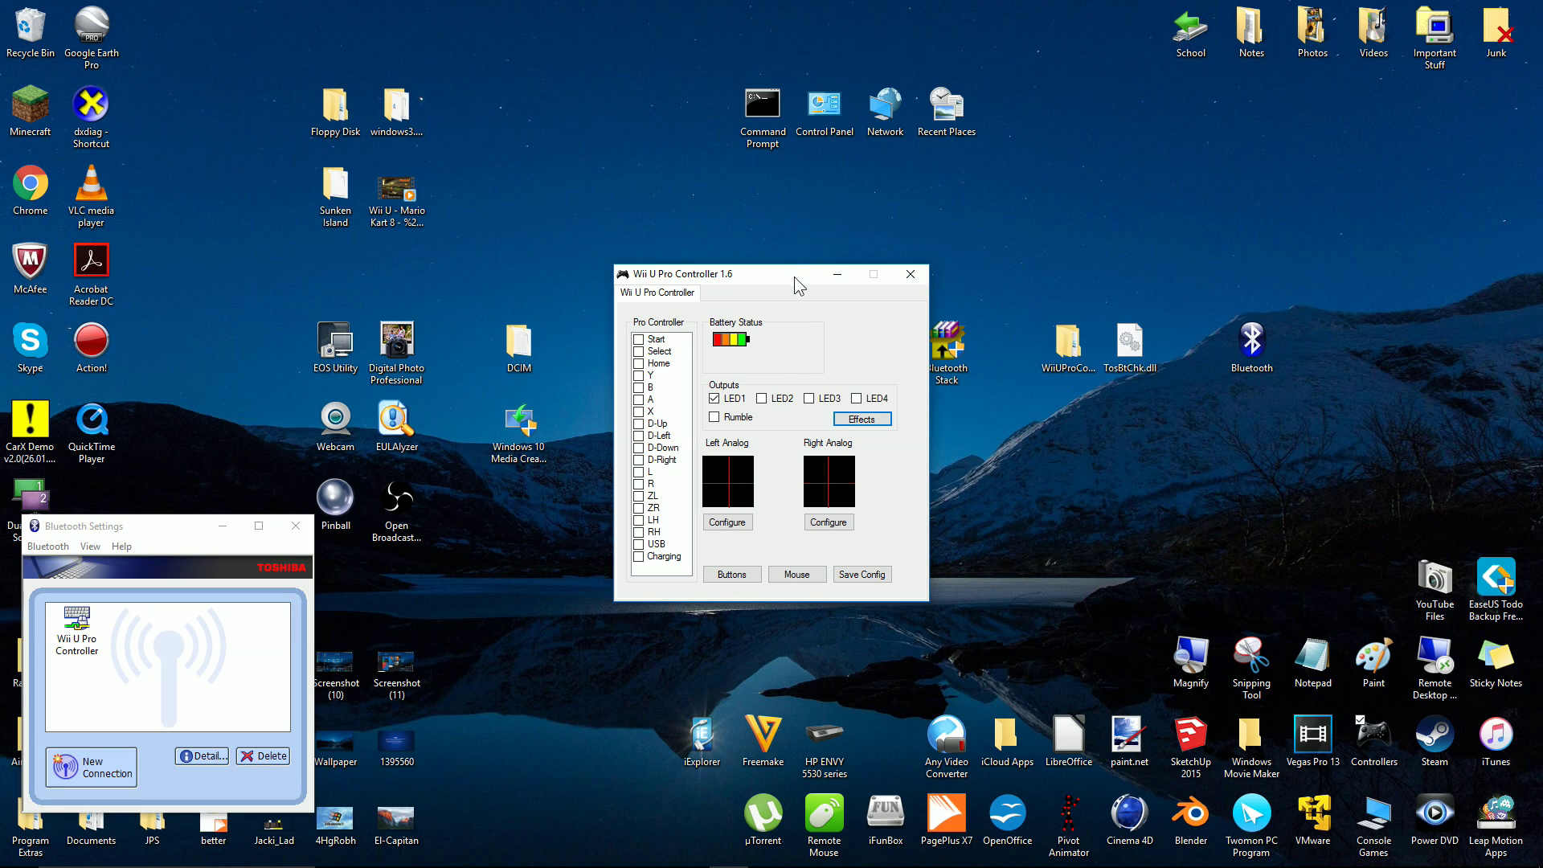
# Move the controller program aside, then launch DeSmuME and open the Games folder from the Nintendo DS folder in Console Games.
pyautogui.moveTo(794, 274); pyautogui.dragTo(414, 216)
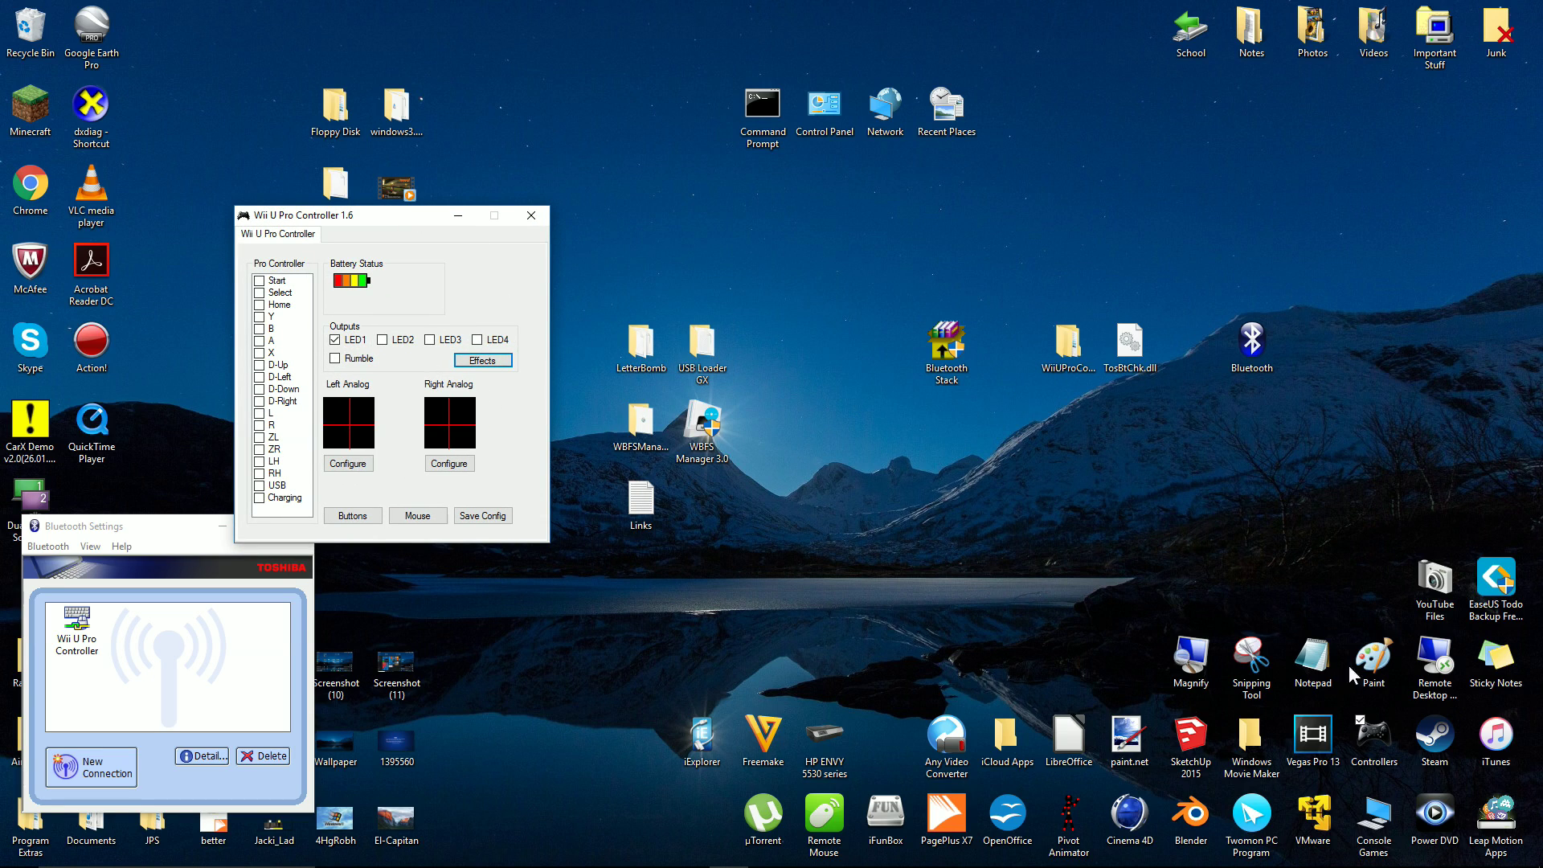
pyautogui.doubleClick(1374, 816)
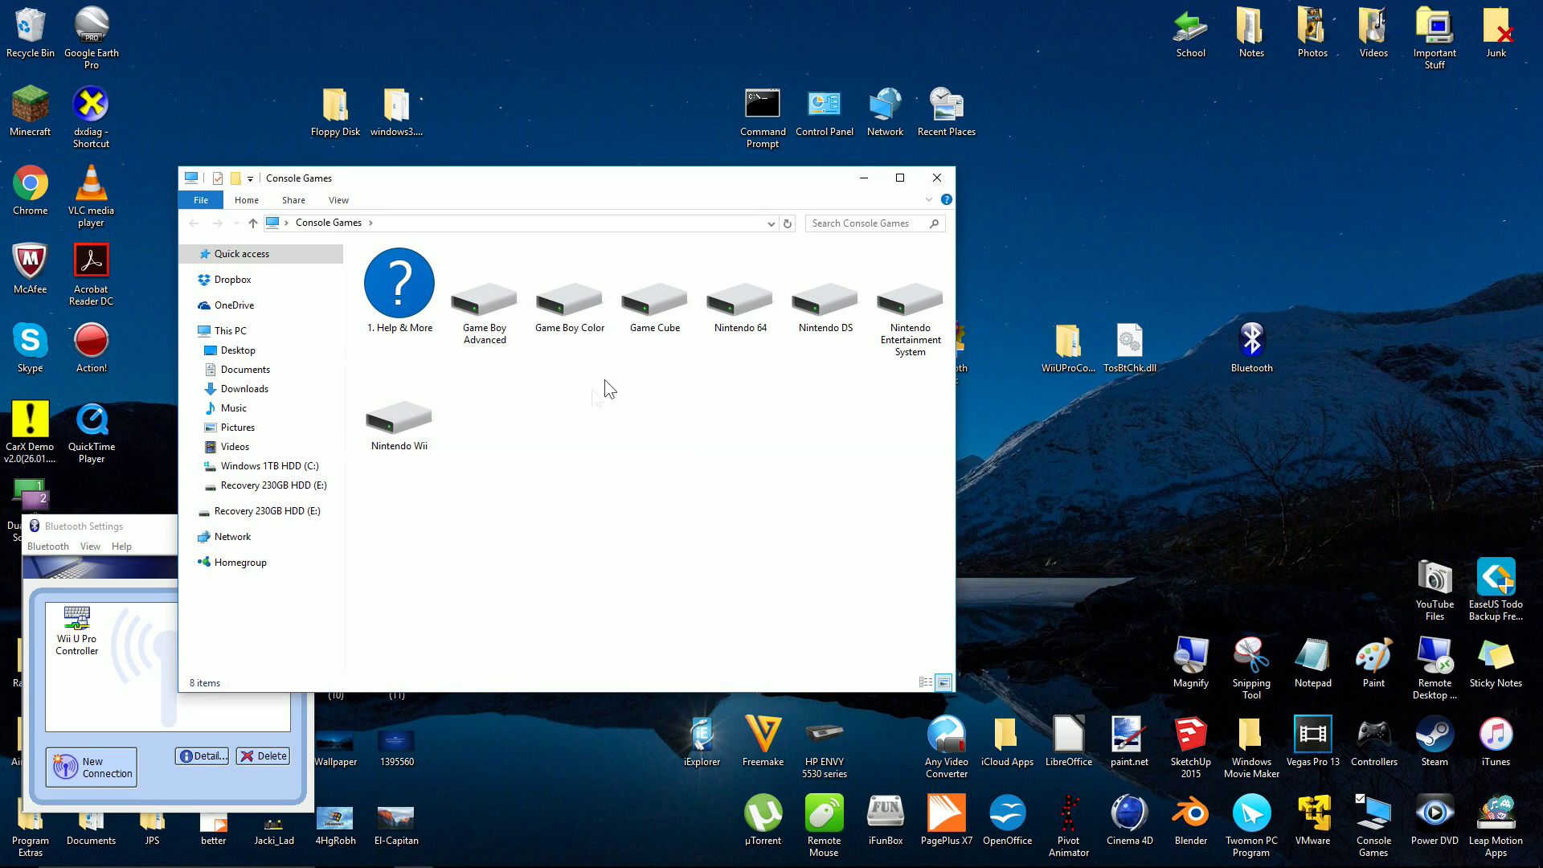
pyautogui.doubleClick(825, 297)
pyautogui.click(555, 295)
pyautogui.doubleClick(554, 294)
pyautogui.doubleClick(386, 274)
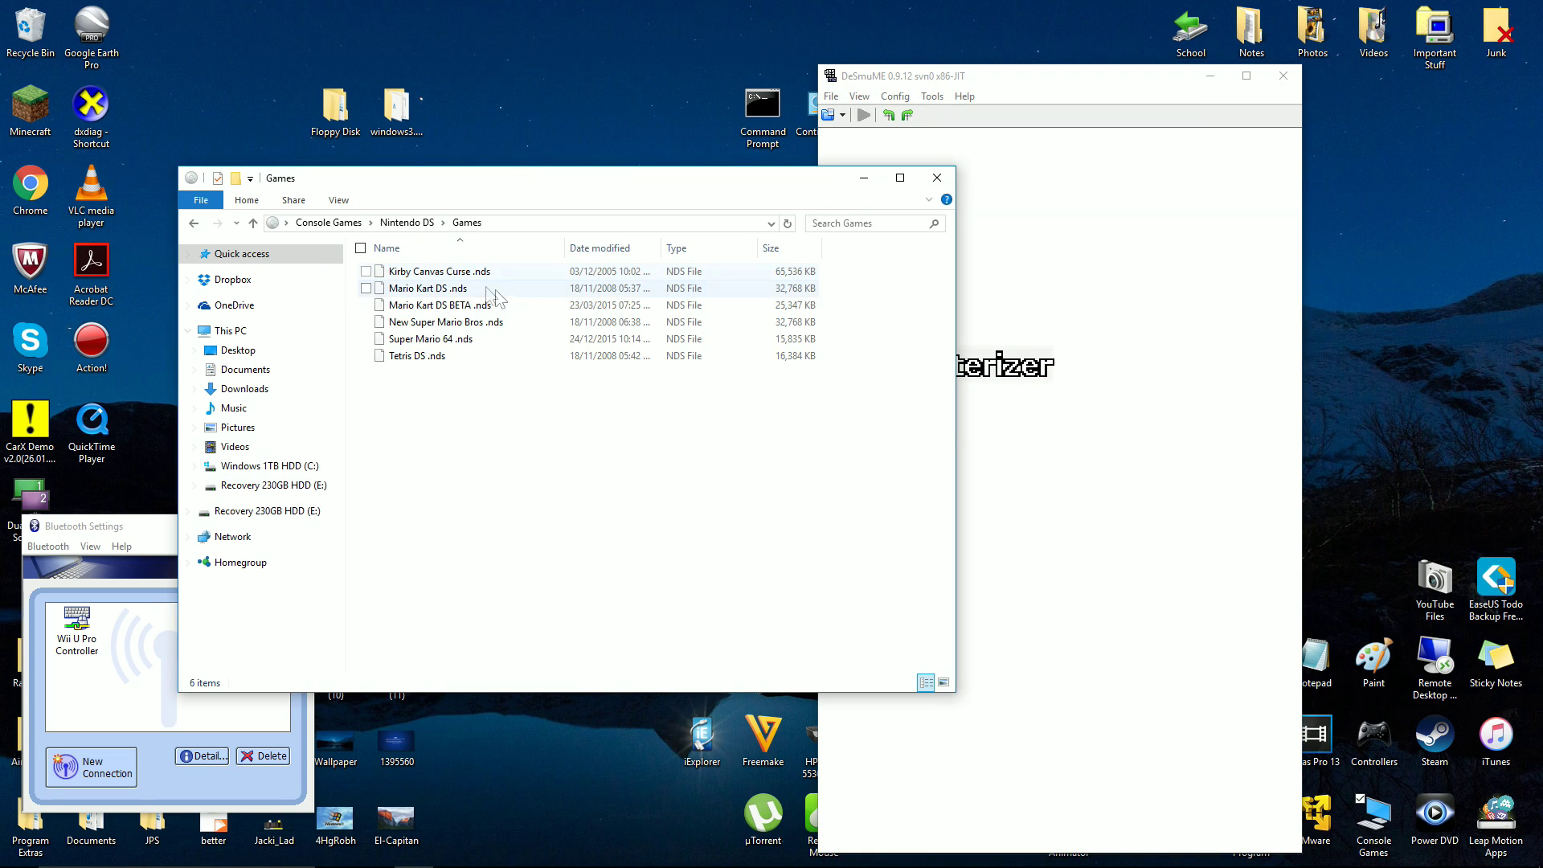
# Load Mario Kart DS BETA .nds into DeSmuME, then close the Games folder and reposition the emulator window.
pyautogui.moveTo(511, 311); pyautogui.dragTo(1064, 354)
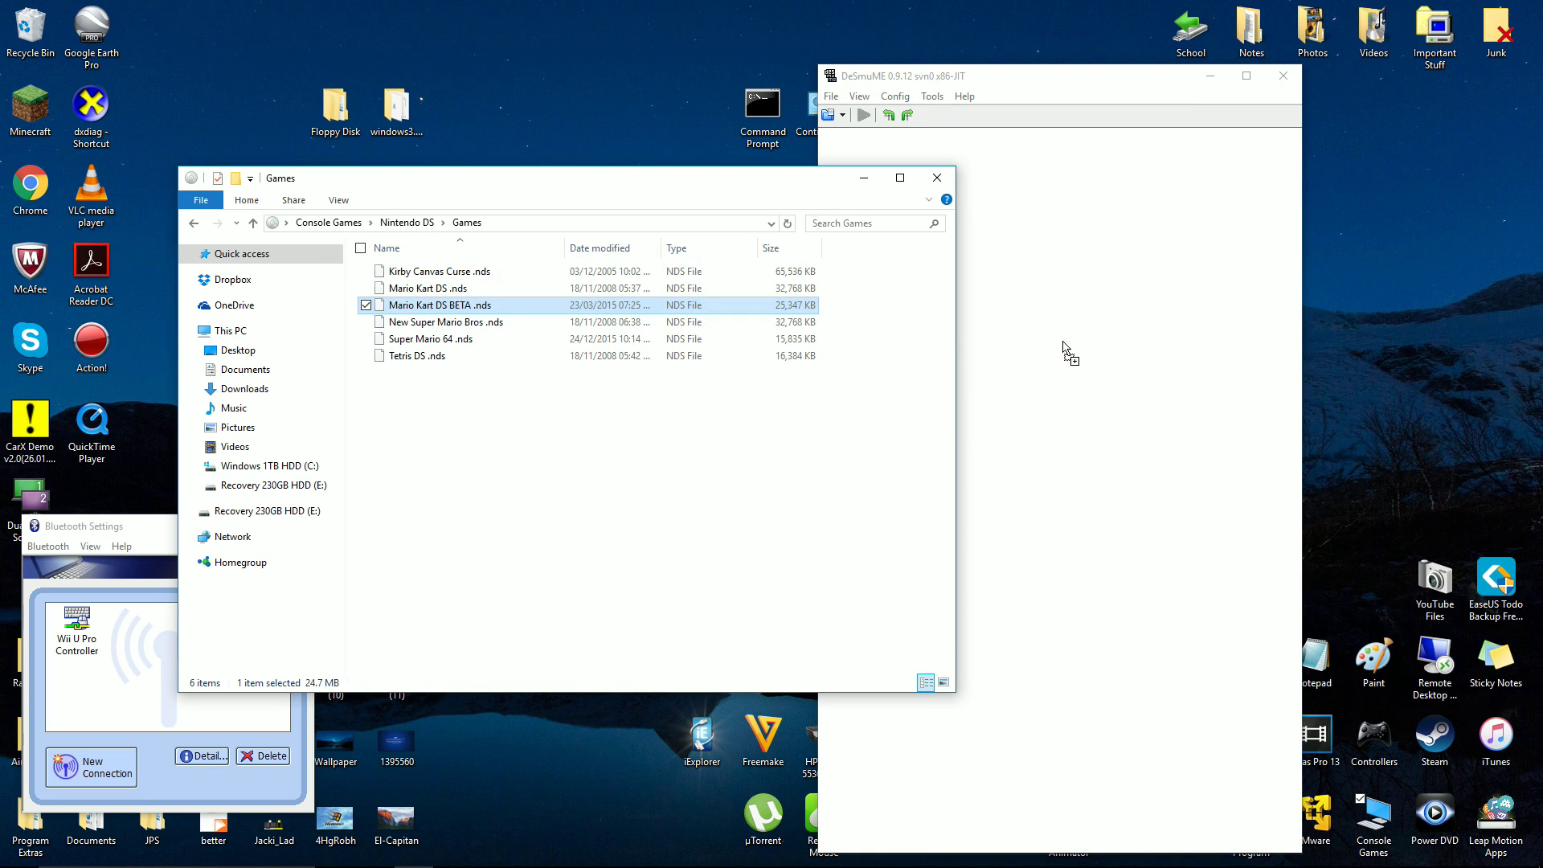
pyautogui.click(937, 177)
pyautogui.moveTo(1047, 78); pyautogui.dragTo(935, 37)
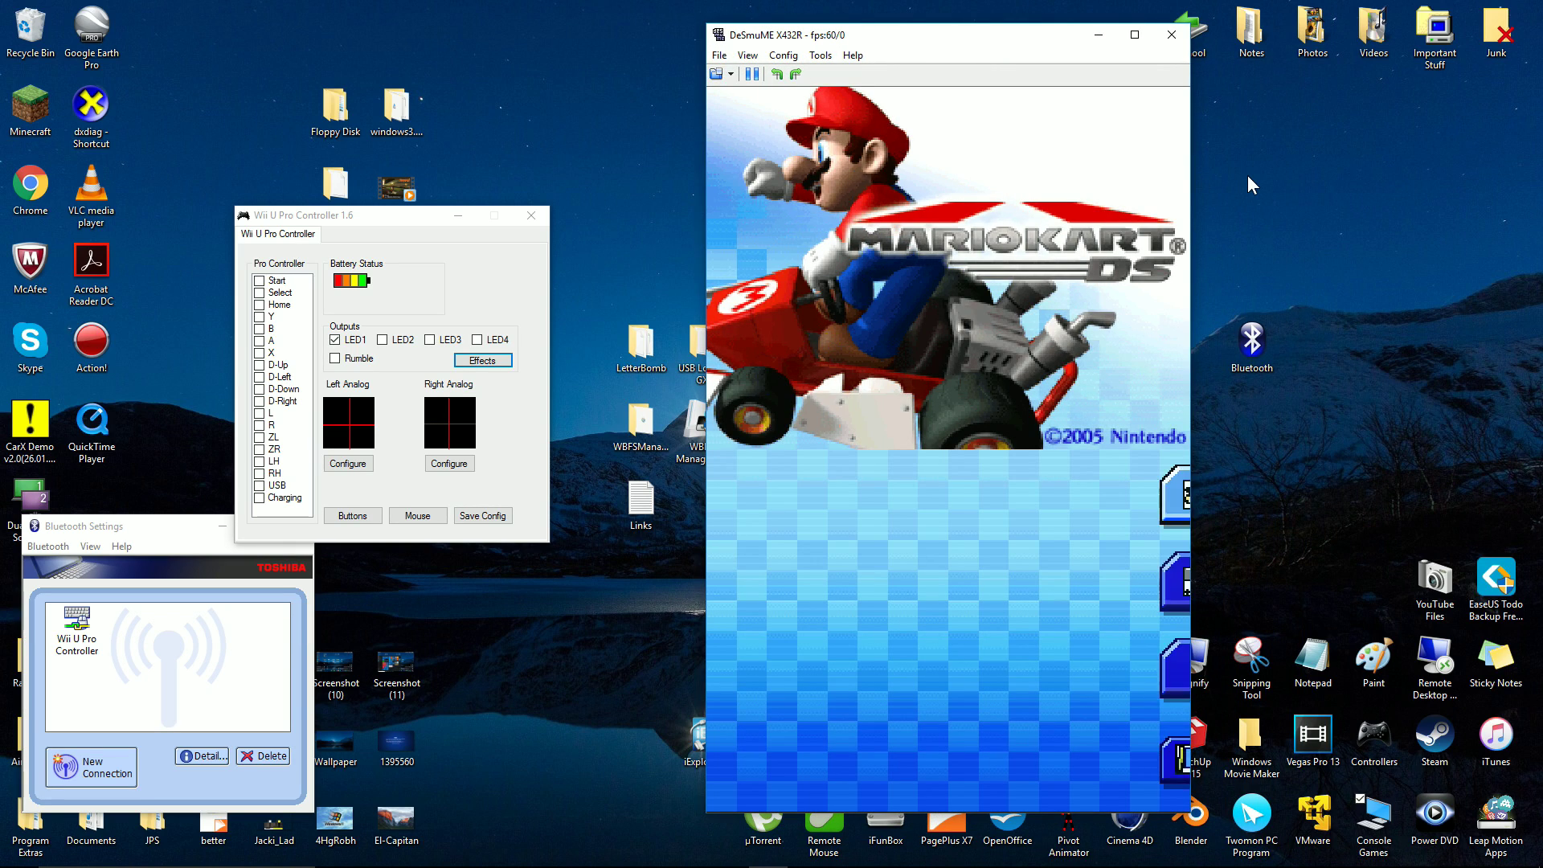
# Start a Mario Kart DS race with Mario as the character and the B Dasher kart.
pyautogui.press('x')
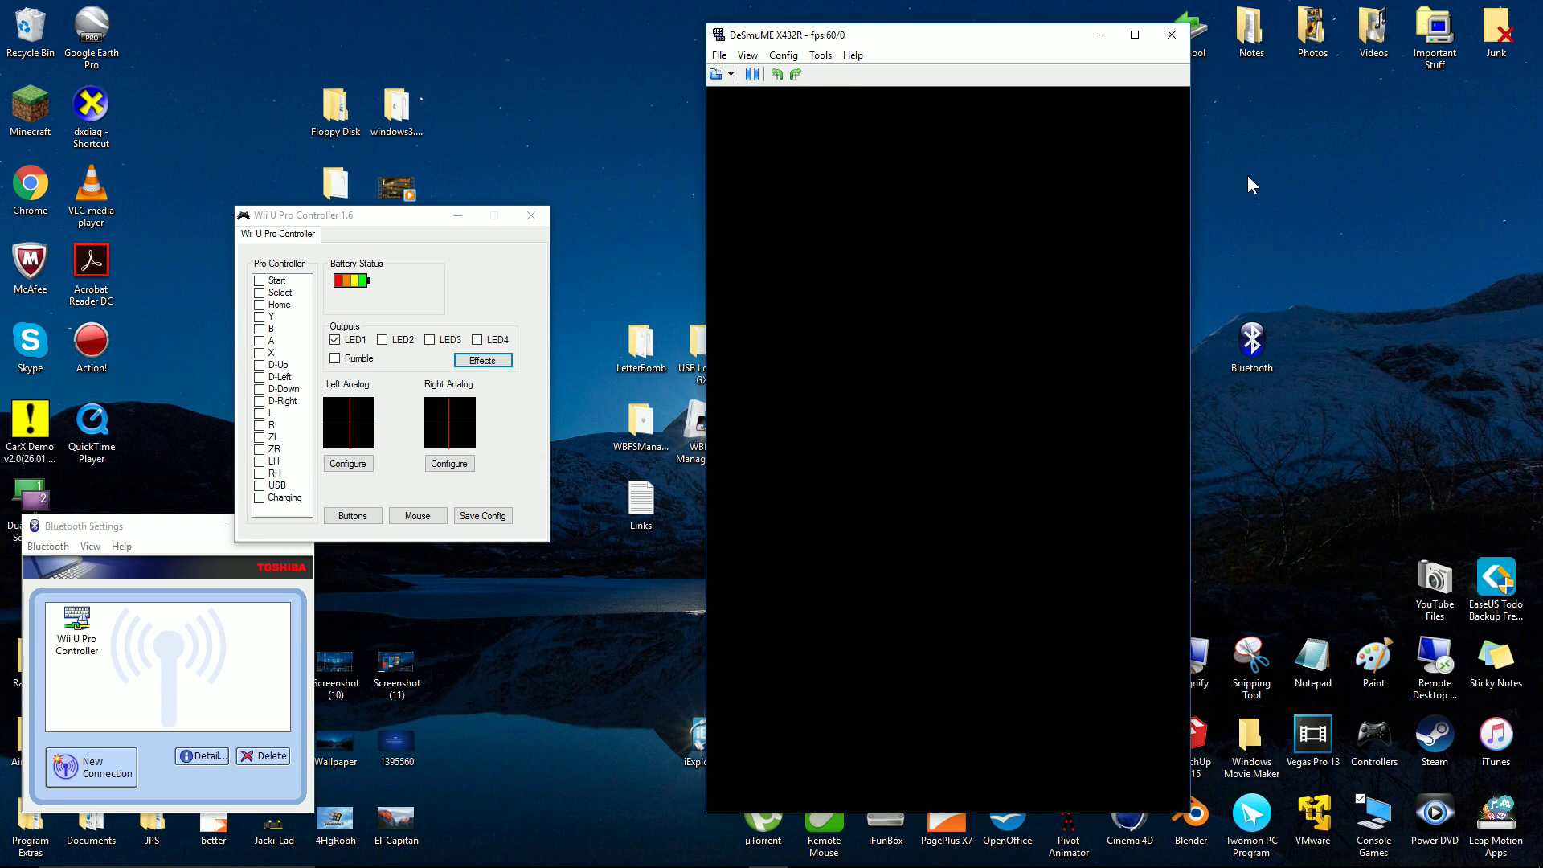
pyautogui.press('x')
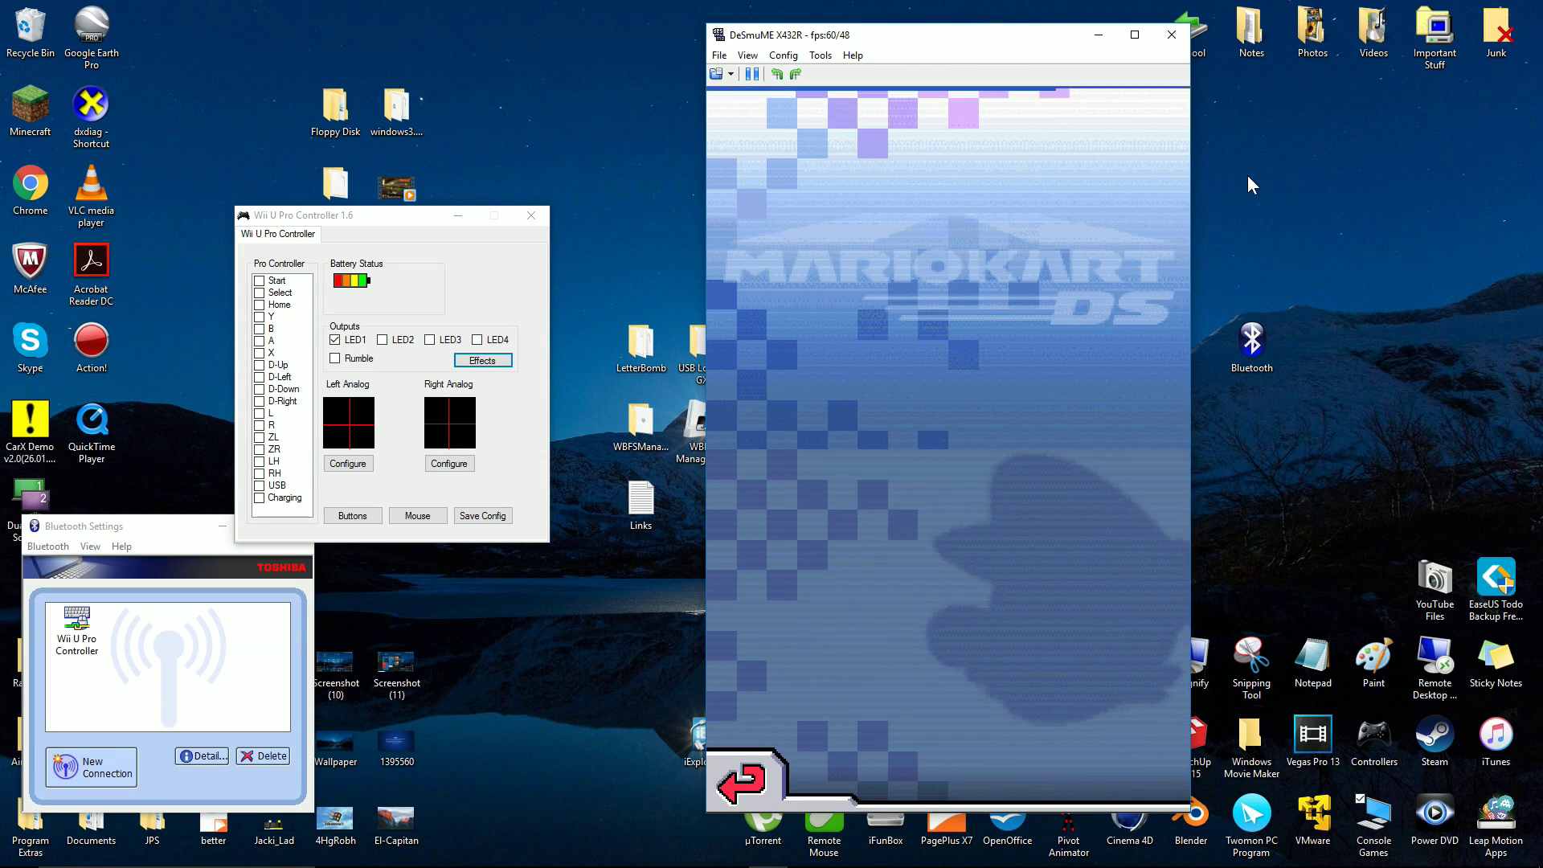
pyautogui.press('Right')
pyautogui.press('x')
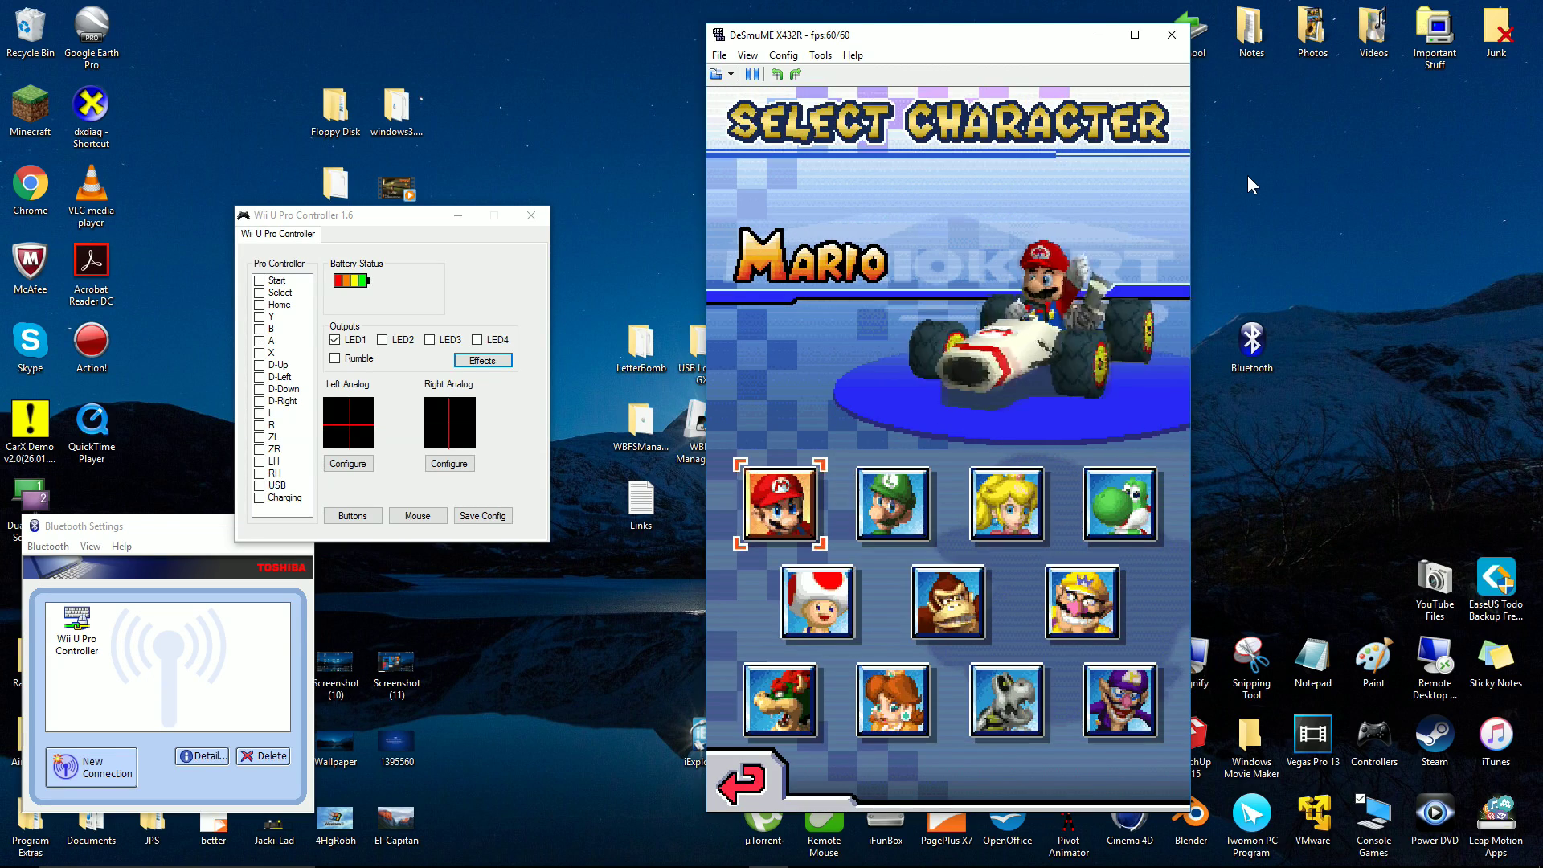
pyautogui.press('x')
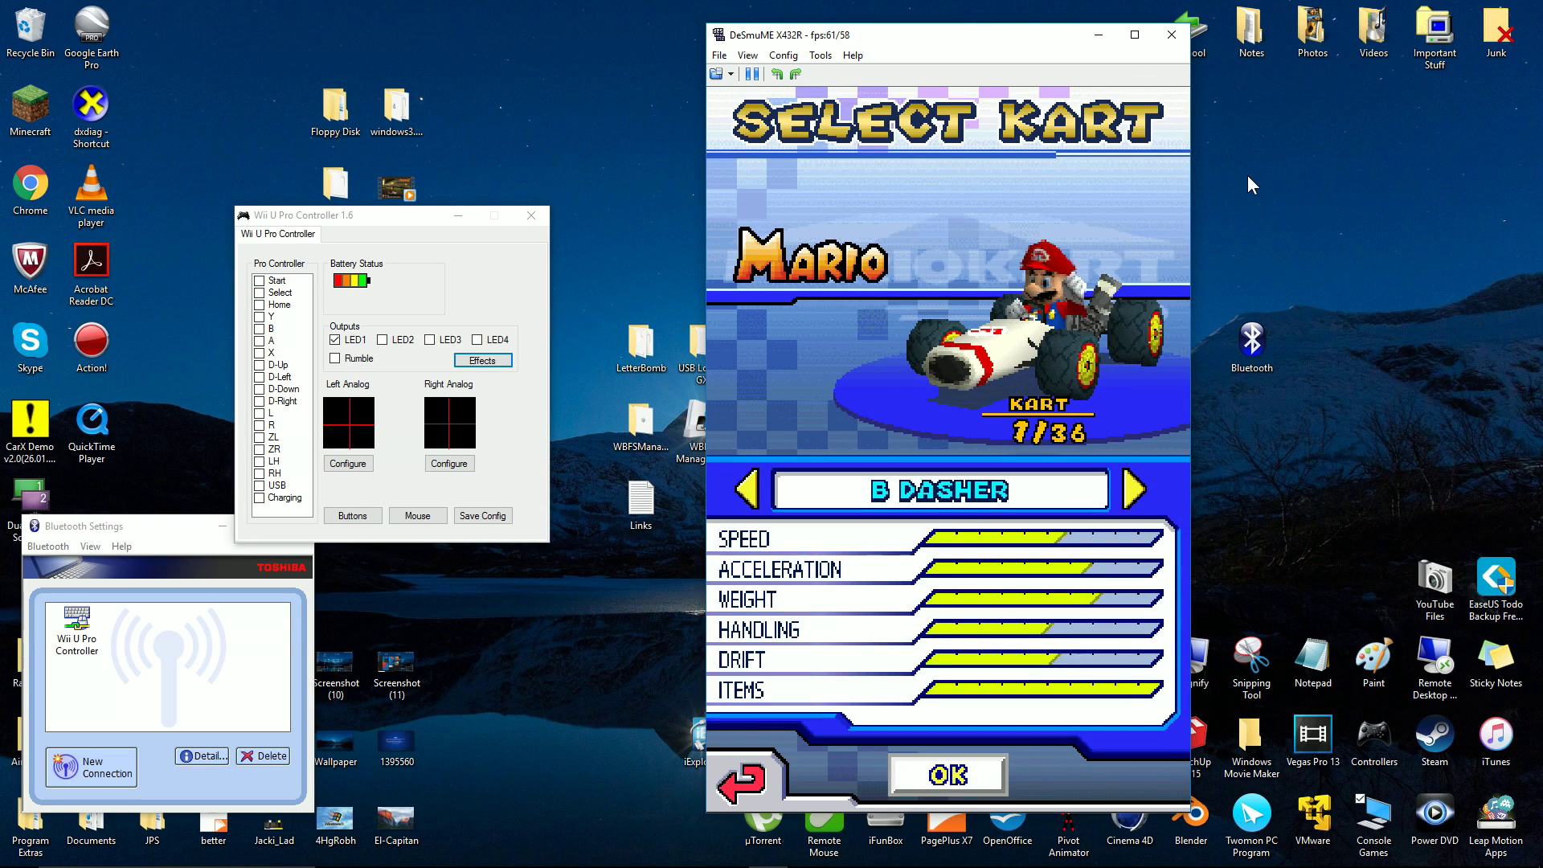
pyautogui.press('x')
pyautogui.press('x')
pyautogui.press('x')
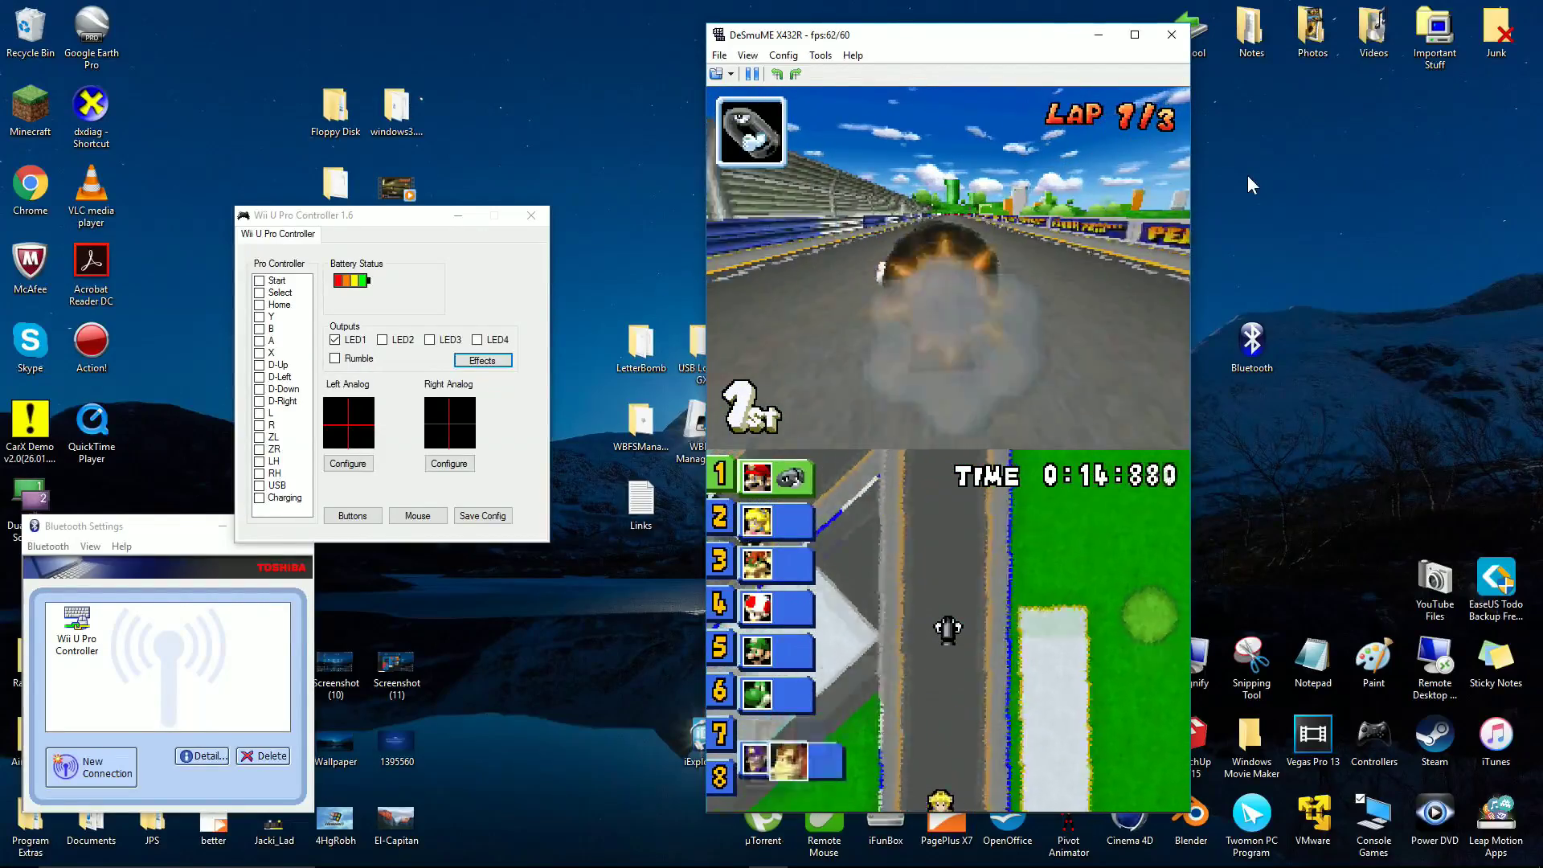
# Pause and quit the Mario Kart DS race, then close the DeSmuME emulator.
pyautogui.press('Return')
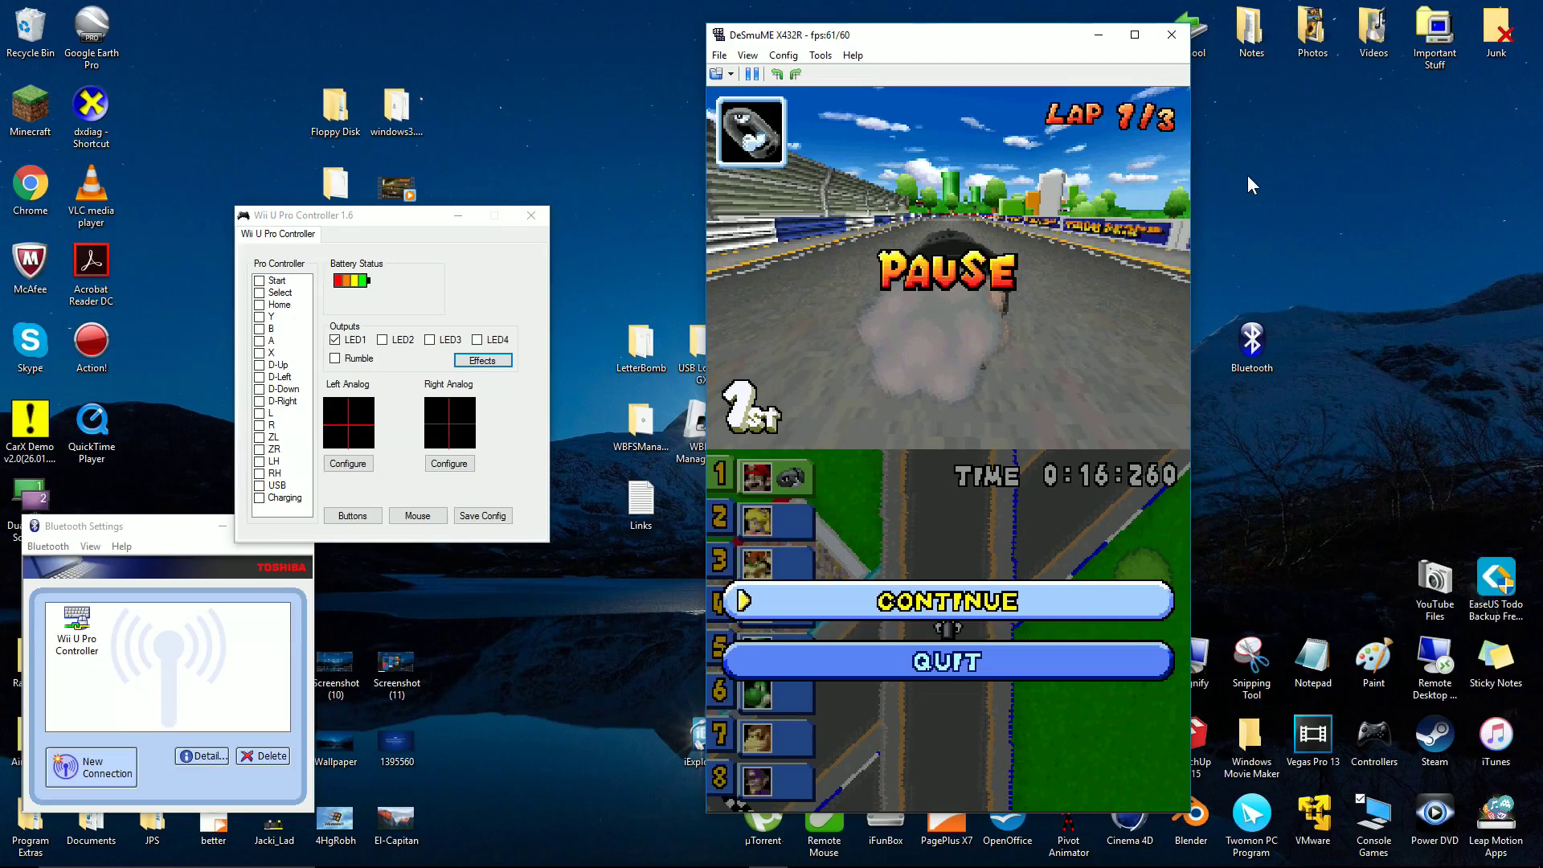
pyautogui.press('Down')
pyautogui.press('x')
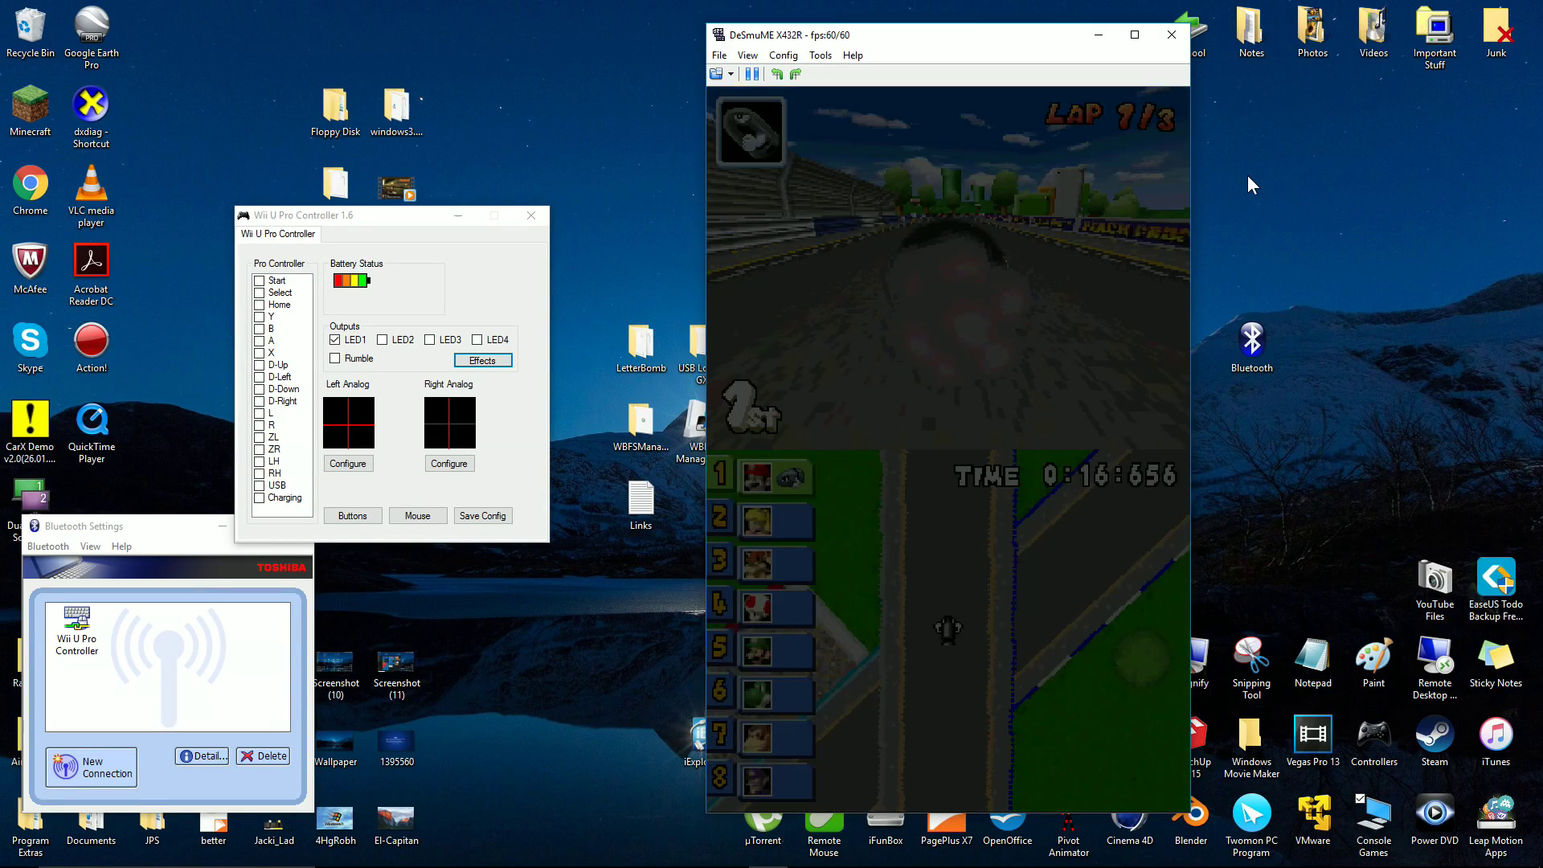
pyautogui.click(1171, 35)
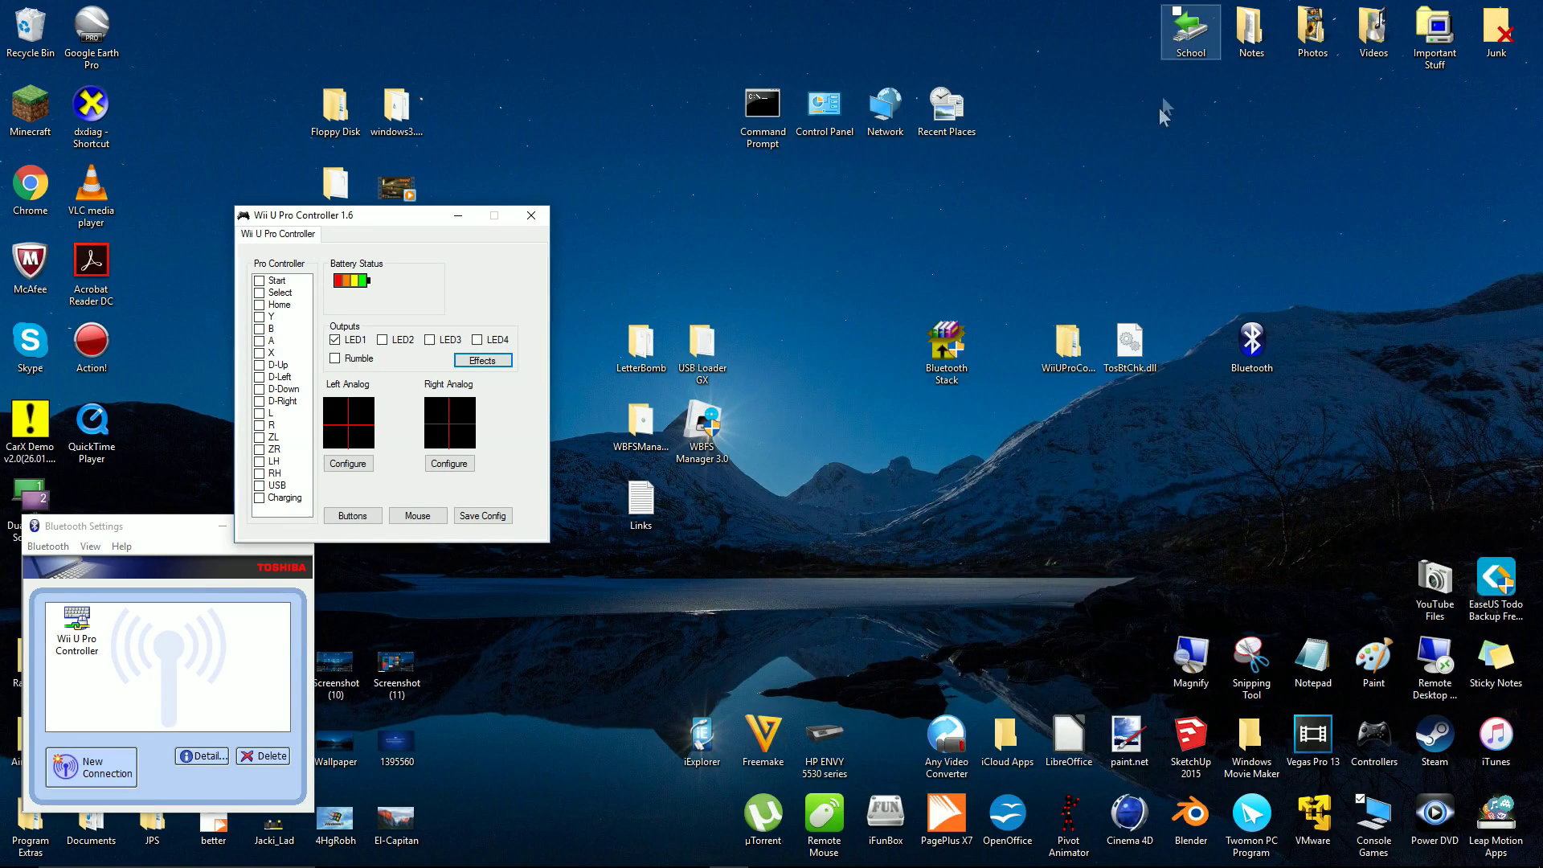